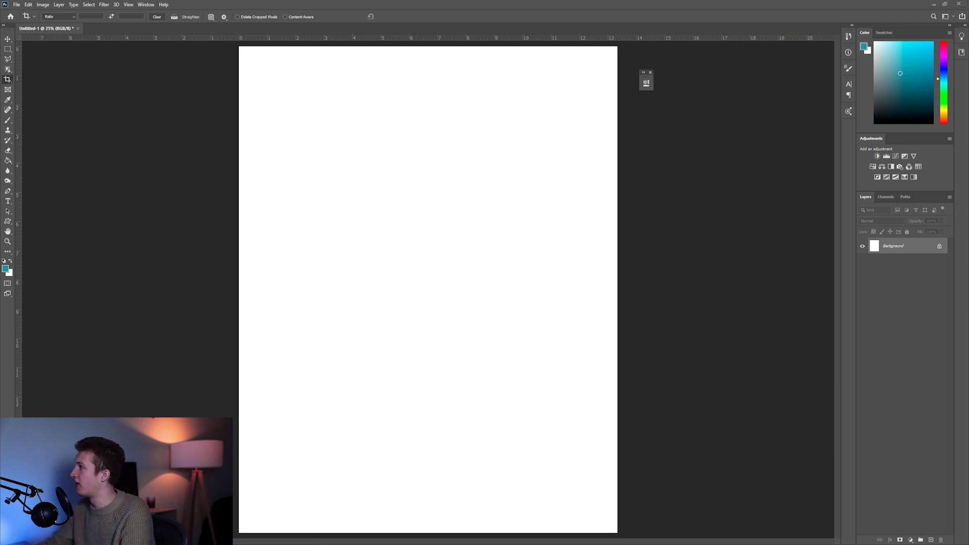
# Open the iceberg raw file 016A2438.CR2 in Camera Raw over the blank document
pyautogui.moveTo(830, 253); pyautogui.dragTo(382, 296)
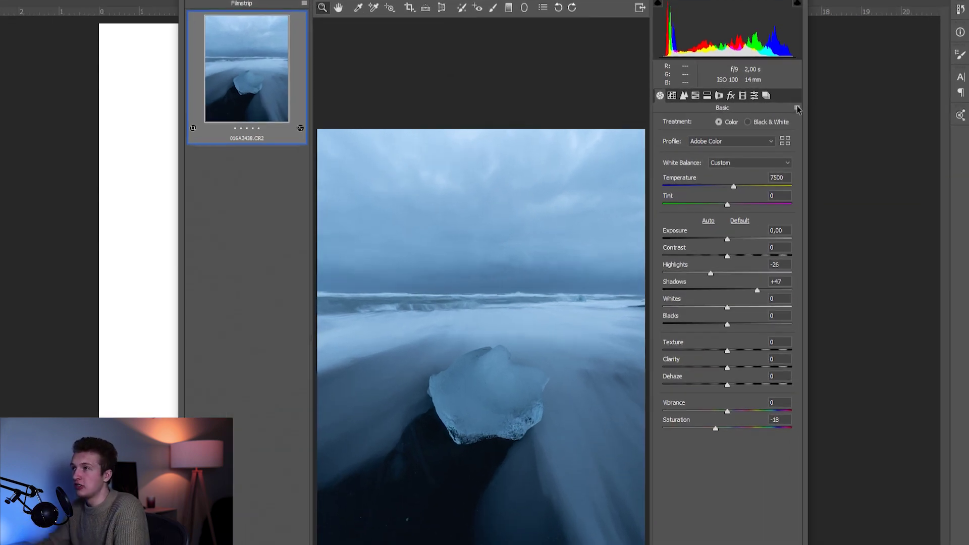
pyautogui.click(797, 109)
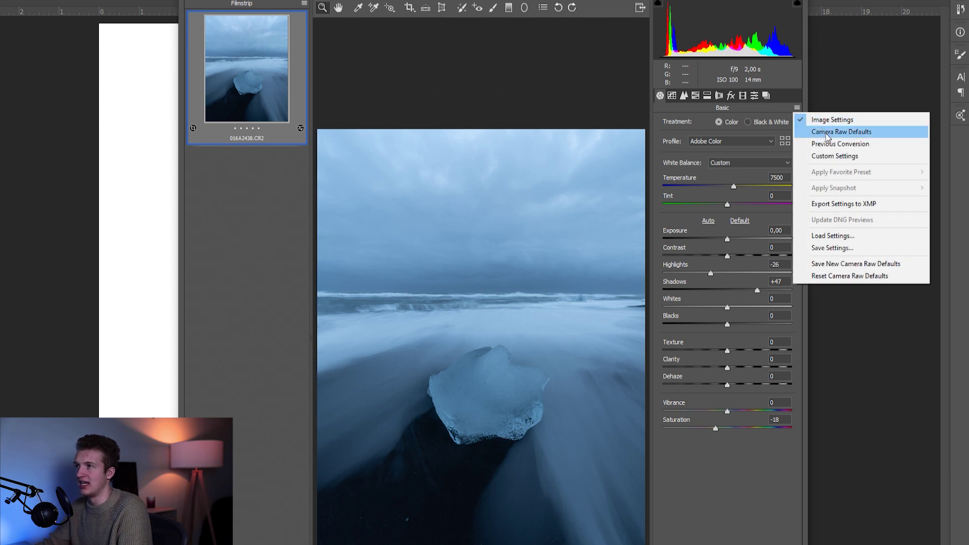
# Reset the photo to Camera Raw Defaults and enable lens profile and chromatic aberration corrections
pyautogui.click(823, 135)
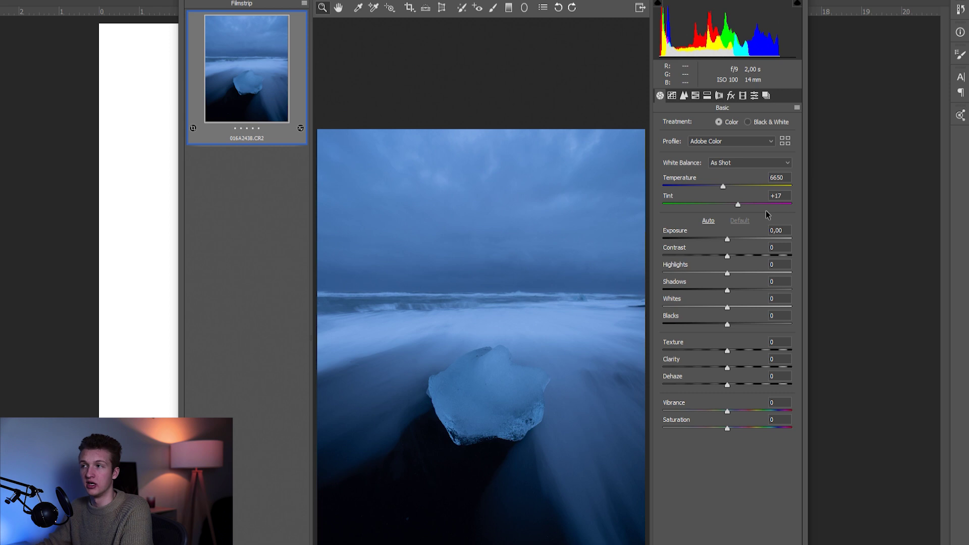
pyautogui.click(719, 95)
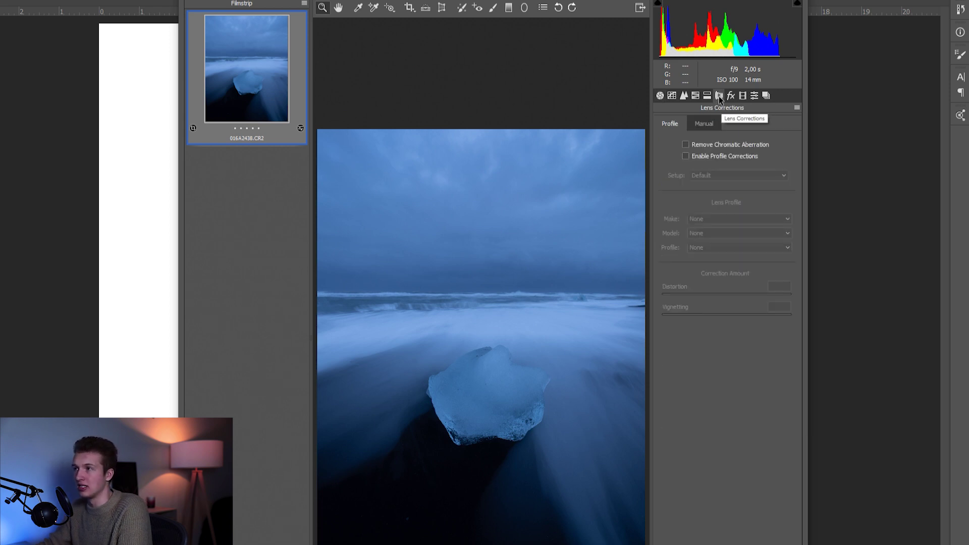
pyautogui.click(686, 155)
pyautogui.click(686, 145)
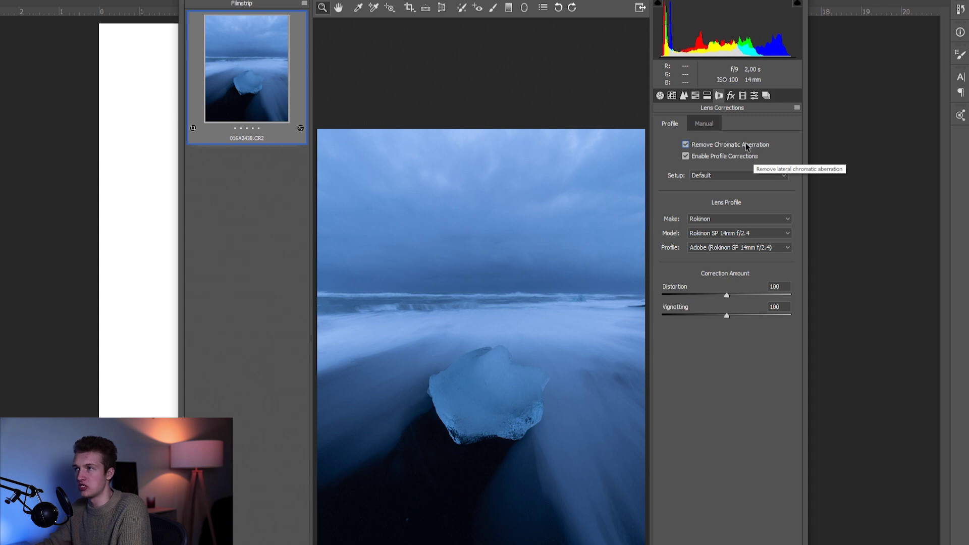
# Raise Luminance noise reduction to 20 and increase the sharpening Amount
pyautogui.click(684, 96)
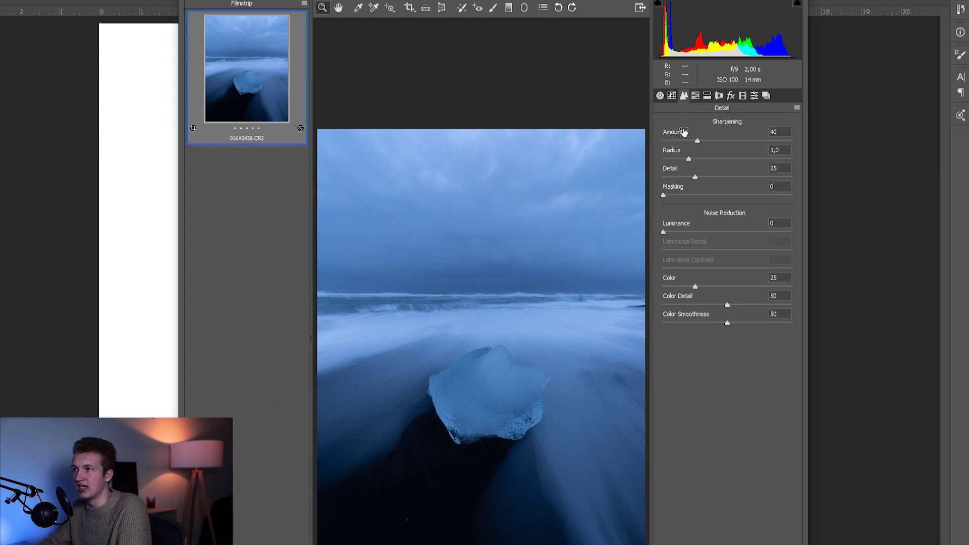
pyautogui.moveTo(663, 232); pyautogui.dragTo(692, 235)
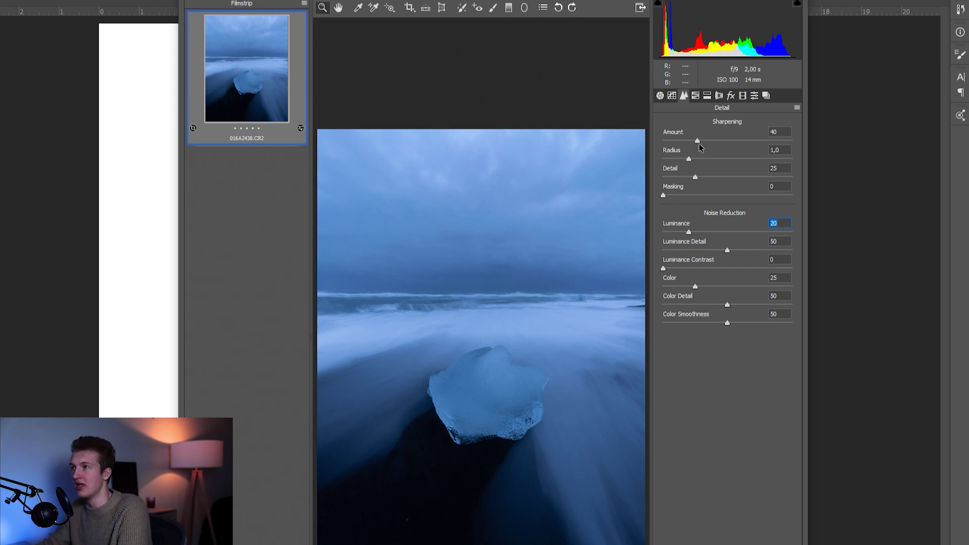
pyautogui.moveTo(697, 142); pyautogui.dragTo(710, 144)
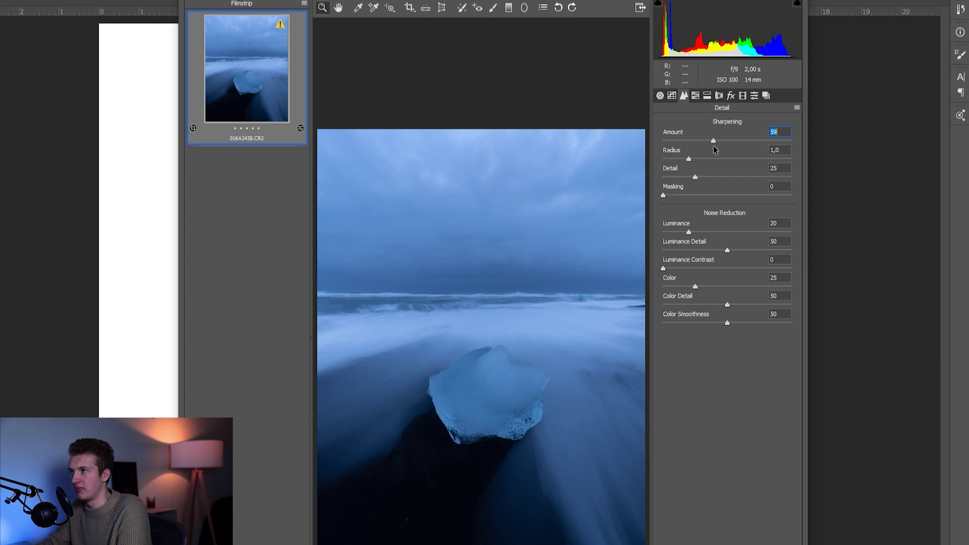
pyautogui.click(660, 96)
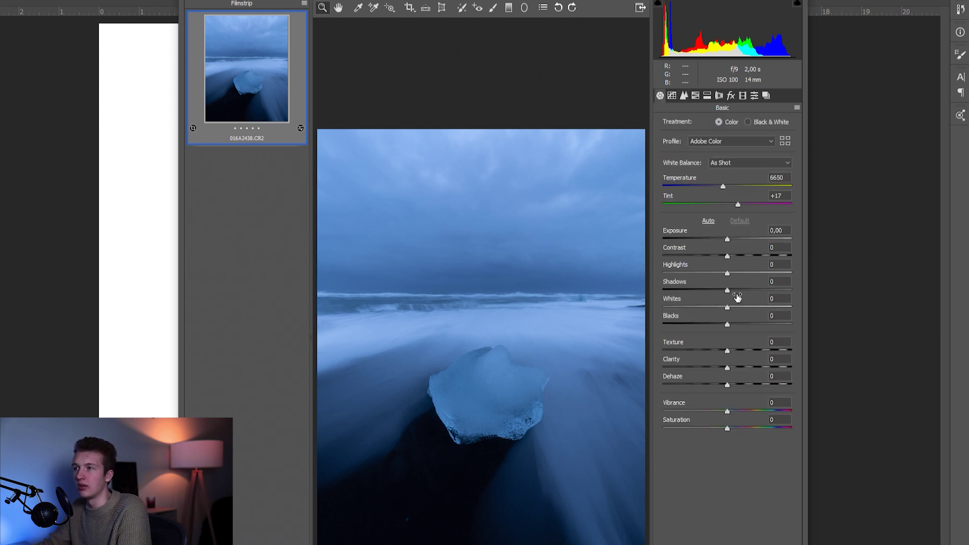
# Raise the Shadows slider to about +34 in the Basic panel
pyautogui.moveTo(728, 291); pyautogui.dragTo(709, 274)
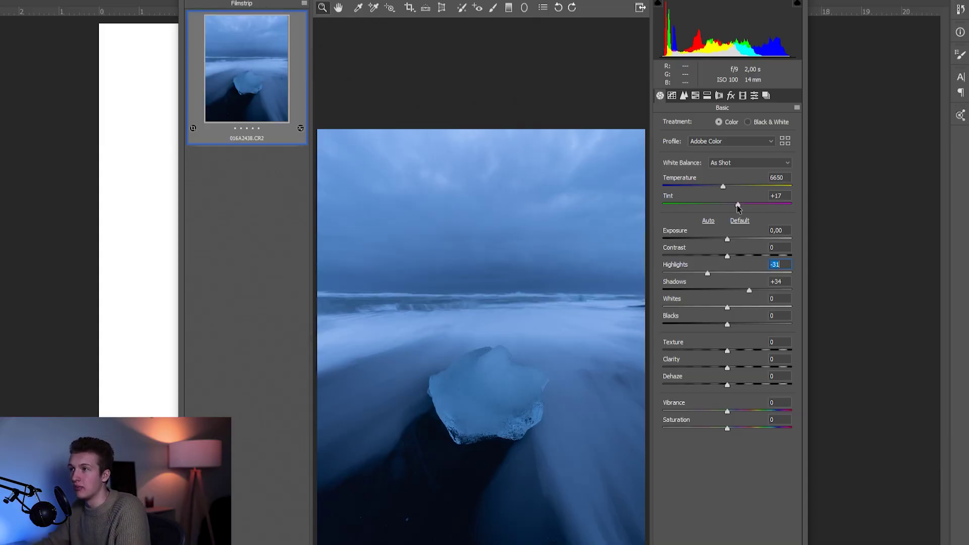
# Set Tint to -7, Temperature to 8900 and Saturation to -5
pyautogui.moveTo(737, 204); pyautogui.dragTo(722, 204)
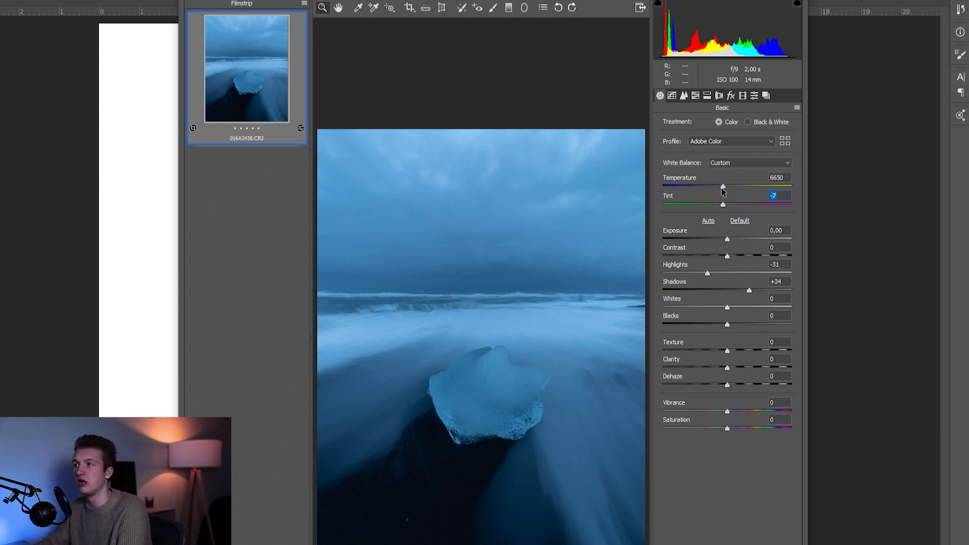
pyautogui.moveTo(723, 186); pyautogui.dragTo(746, 186)
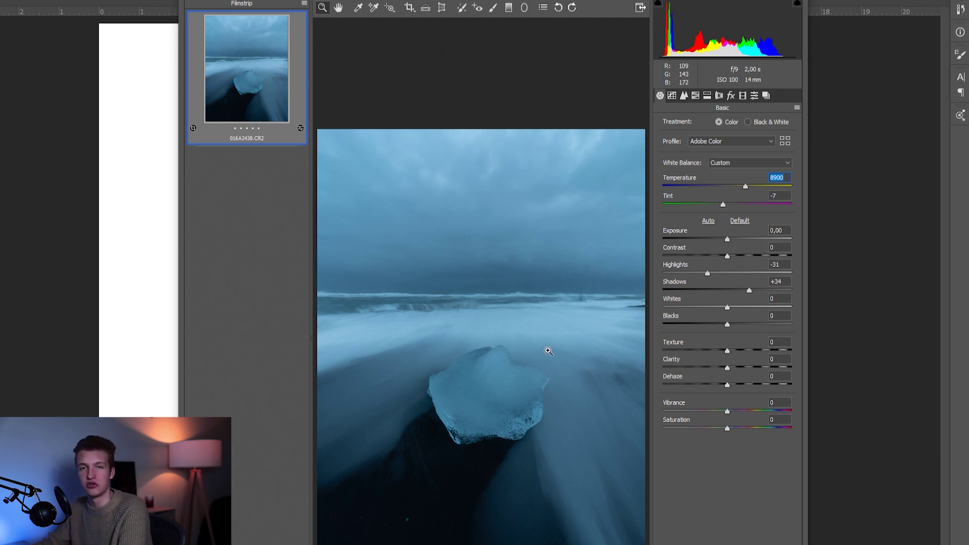
pyautogui.moveTo(727, 429); pyautogui.dragTo(723, 429)
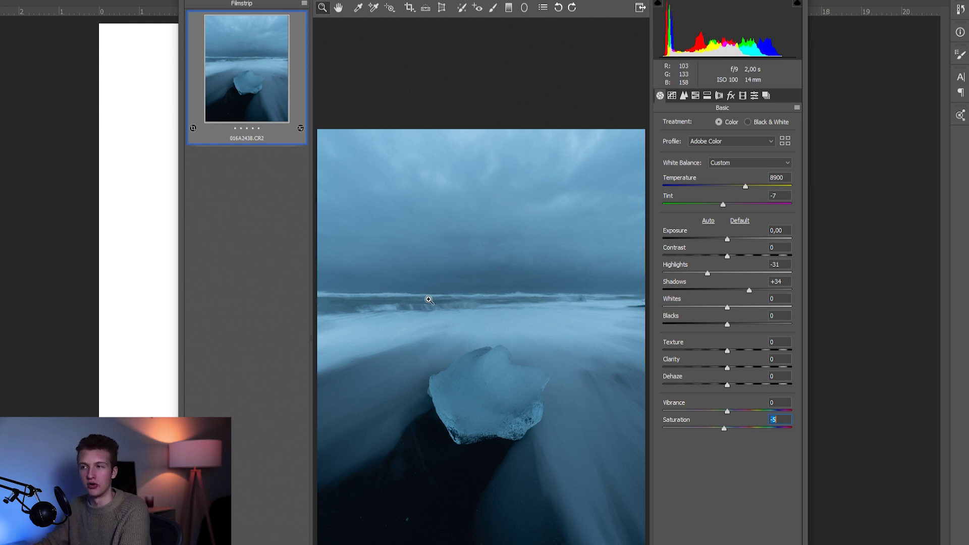
pyautogui.click(508, 7)
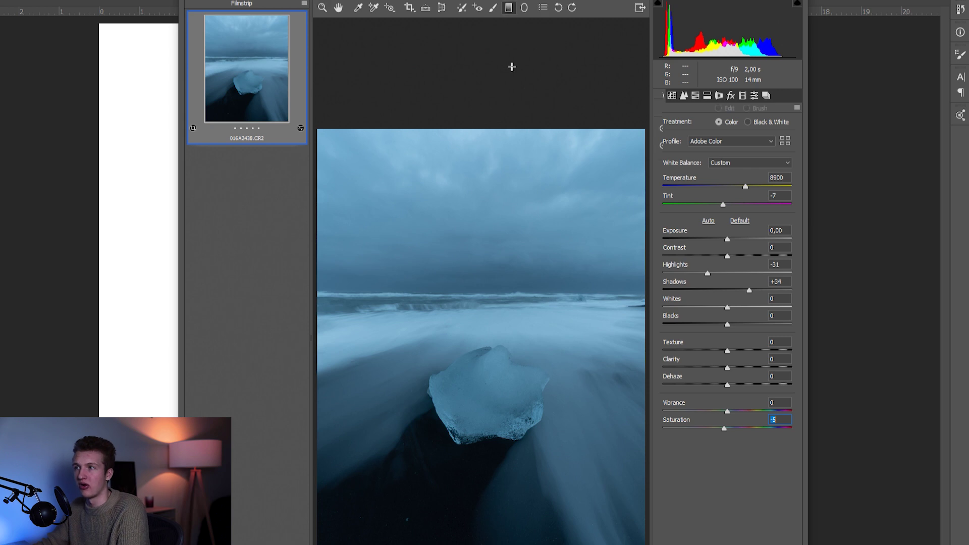
# Drag a graduated filter across the horizon and reset its local adjustments to zero
pyautogui.moveTo(482, 276); pyautogui.dragTo(483, 329)
pyautogui.rightClick(483, 276)
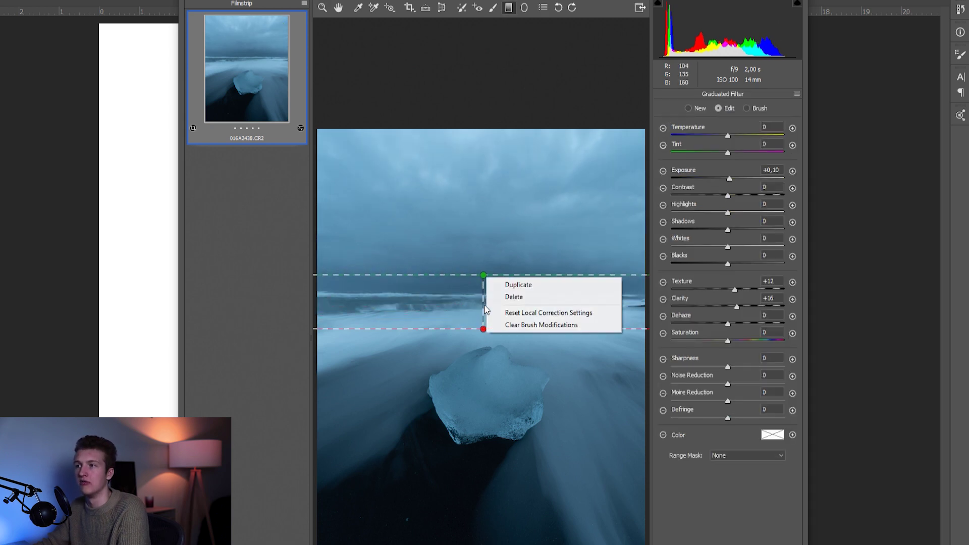
pyautogui.click(535, 312)
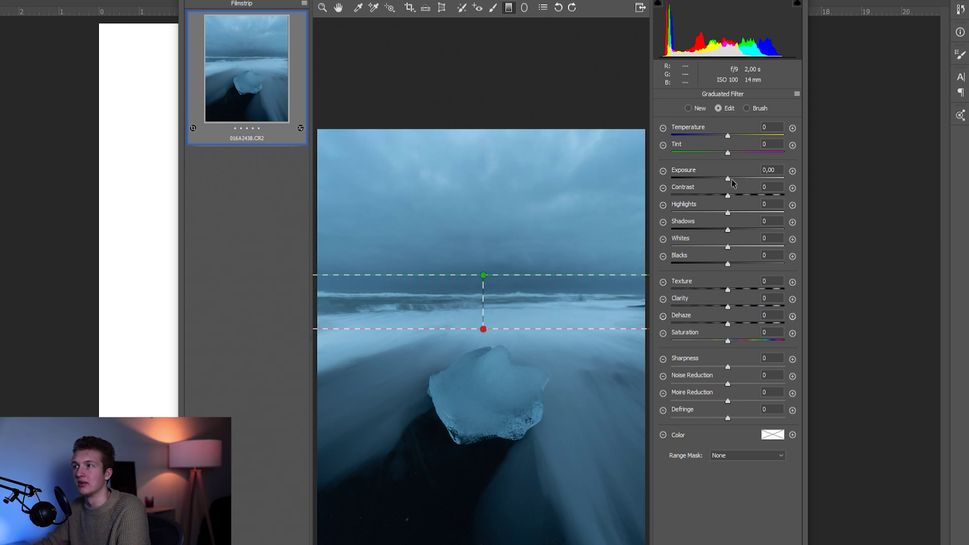
# Give the filter Exposure +0.55, Texture and Clarity +17, Highlights +8, Contrast -4, shifted slightly higher
pyautogui.moveTo(728, 179)
pyautogui.mouseDown()
pyautogui.moveTo(743, 180)
pyautogui.moveTo(735, 180)
pyautogui.mouseUp()
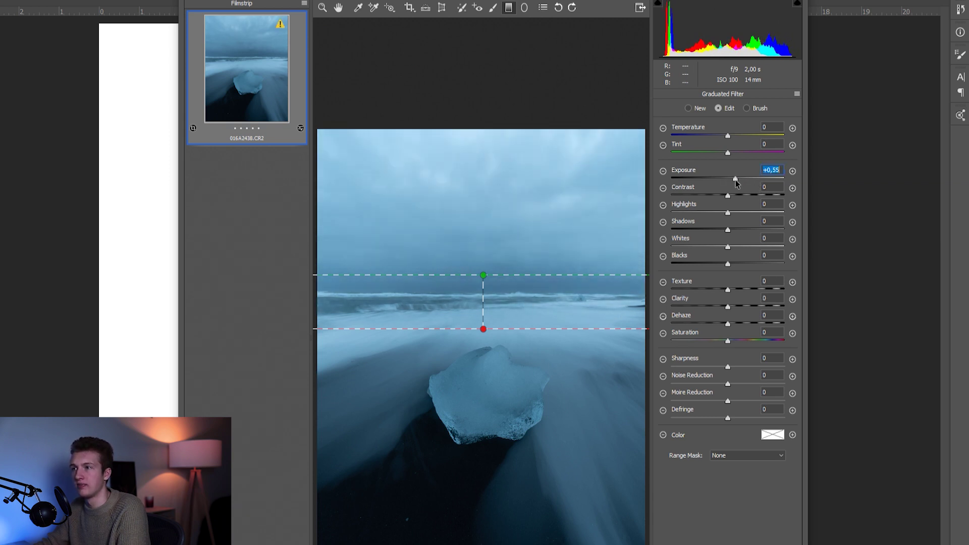
pyautogui.click(729, 307)
pyautogui.moveTo(728, 307)
pyautogui.mouseDown()
pyautogui.moveTo(737, 307)
pyautogui.moveTo(737, 290)
pyautogui.mouseUp()
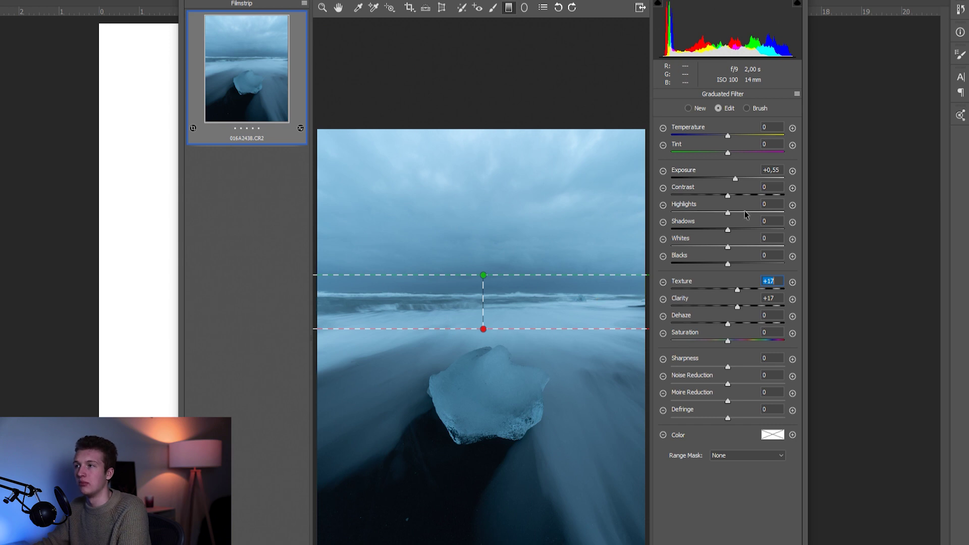
pyautogui.moveTo(728, 213); pyautogui.dragTo(733, 213)
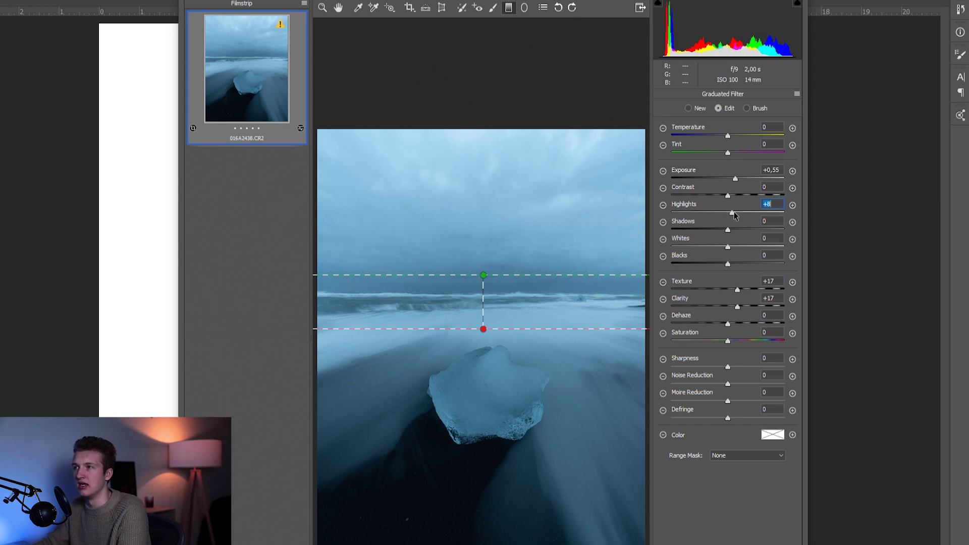
pyautogui.moveTo(726, 195); pyautogui.dragTo(724, 195)
pyautogui.moveTo(483, 288)
pyautogui.mouseDown()
pyautogui.moveTo(480, 267)
pyautogui.moveTo(478, 288)
pyautogui.mouseUp()
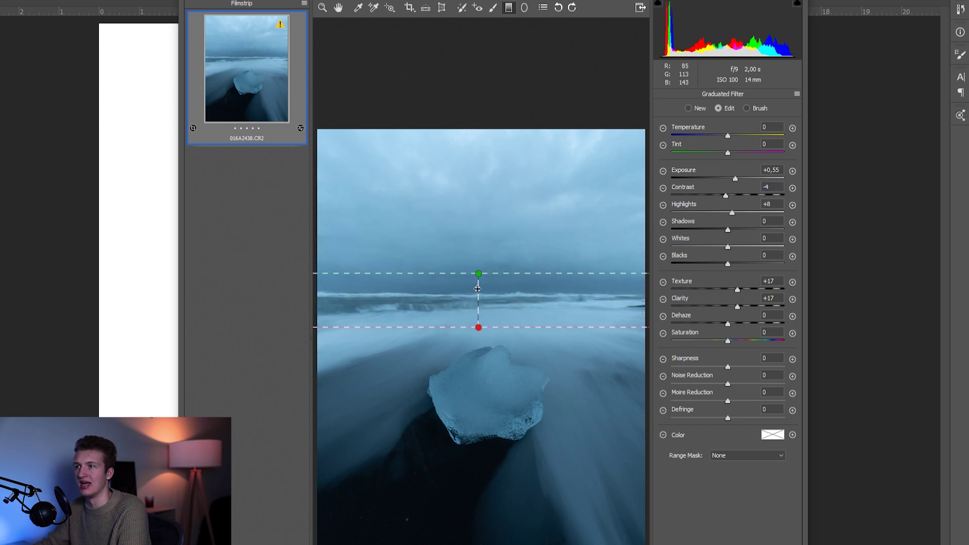
pyautogui.click(339, 8)
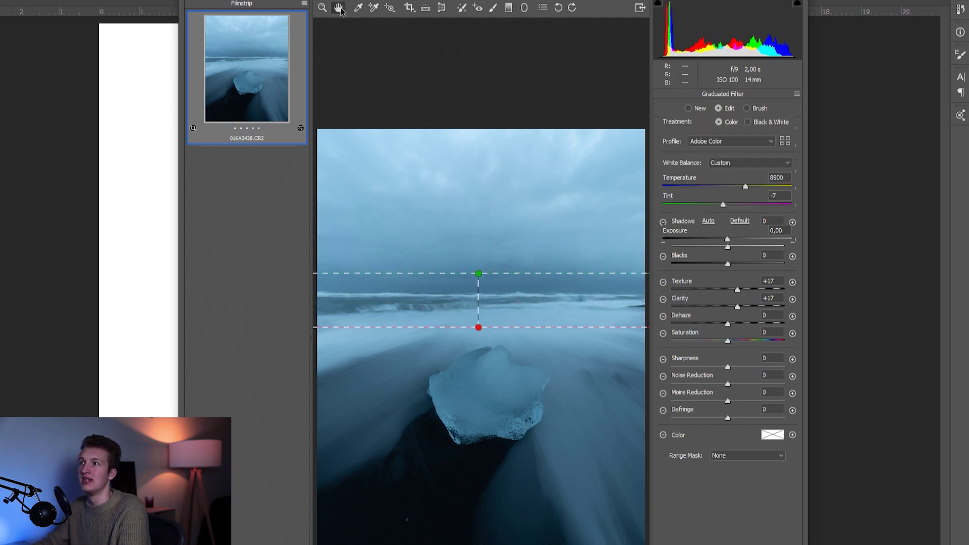
# Add a radial filter around the ice block with Clarity +18 and Exposure +0.20, then place the photo
pyautogui.click(526, 8)
pyautogui.moveTo(500, 376); pyautogui.dragTo(593, 449)
pyautogui.moveTo(533, 357); pyautogui.dragTo(553, 367)
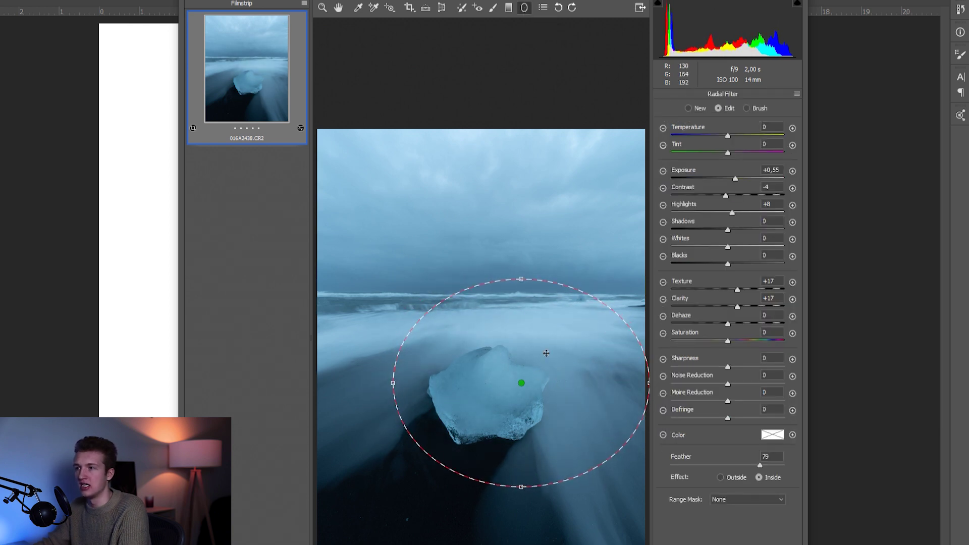
pyautogui.rightClick(518, 383)
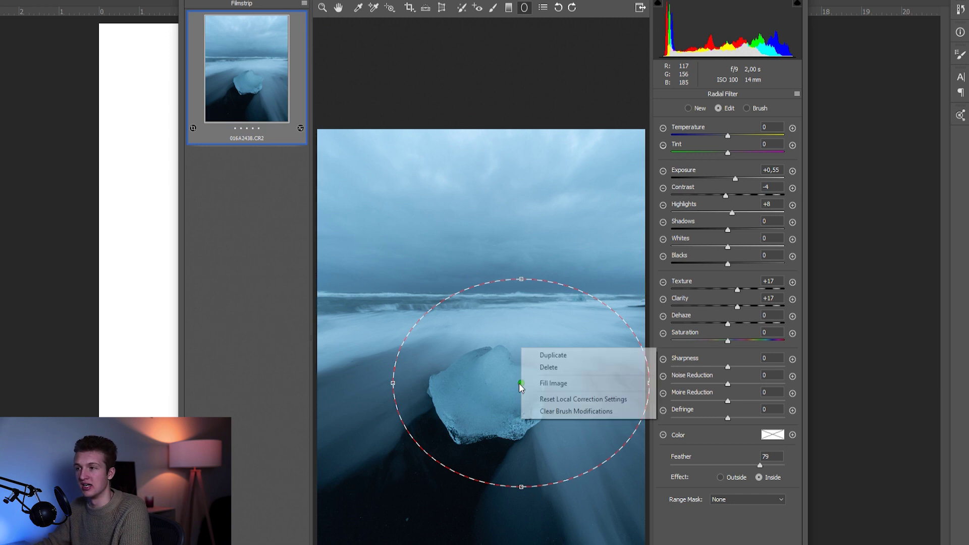
pyautogui.click(586, 398)
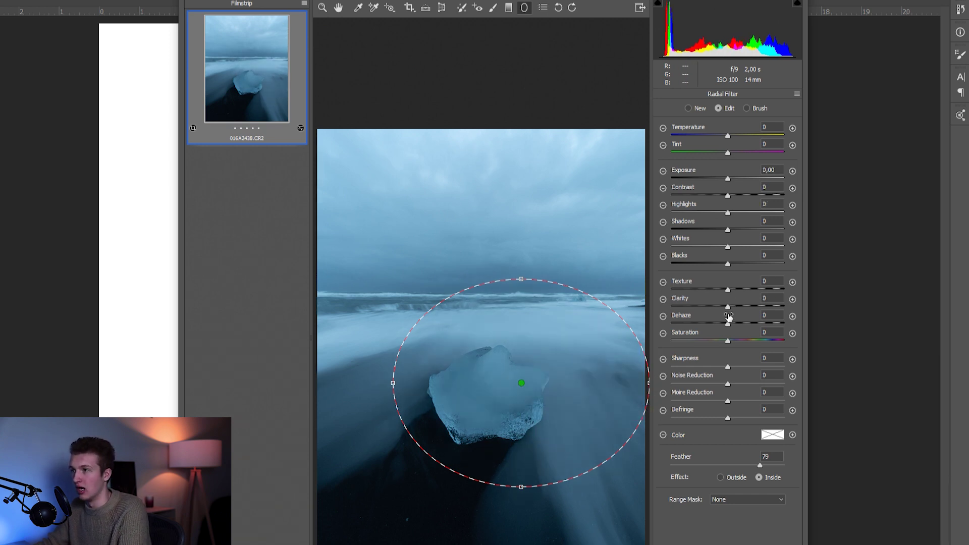
pyautogui.moveTo(727, 307); pyautogui.dragTo(738, 307)
pyautogui.moveTo(727, 179); pyautogui.dragTo(730, 179)
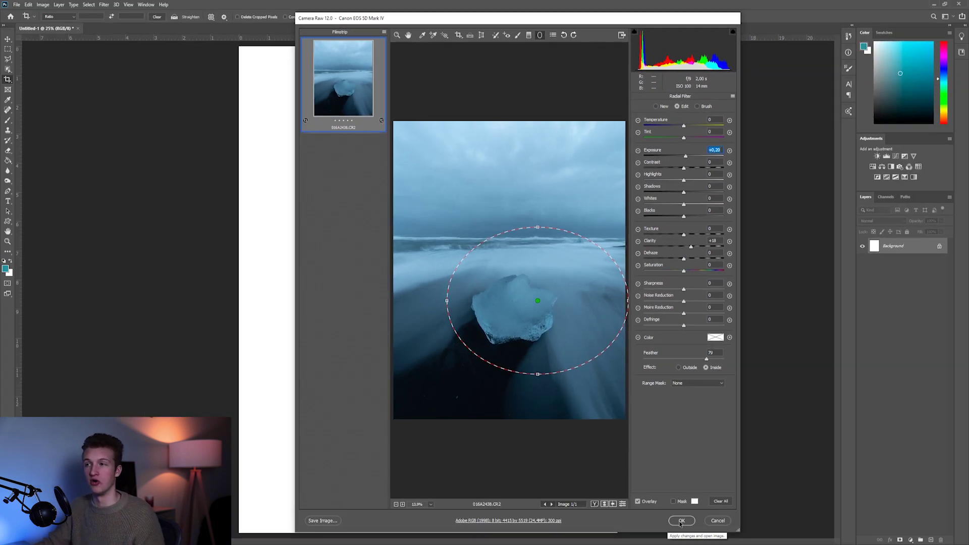
pyautogui.click(681, 521)
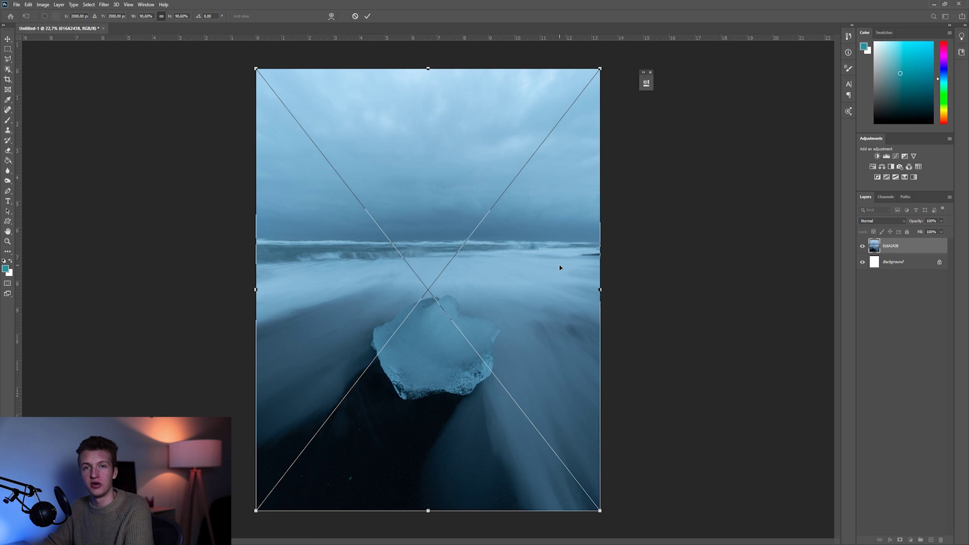
# Dismiss the warning that 016A2438.xmp could not be placed
pyautogui.press('c')
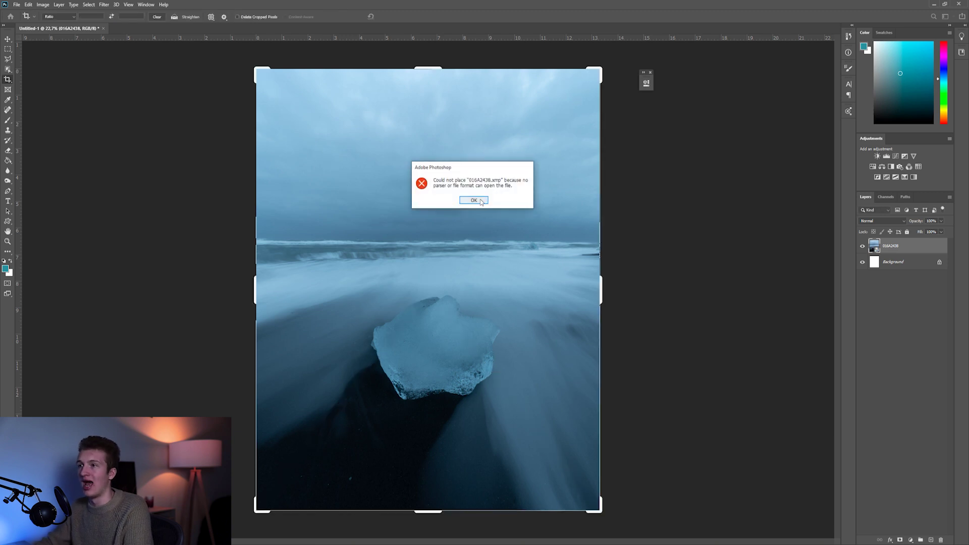
pyautogui.click(473, 202)
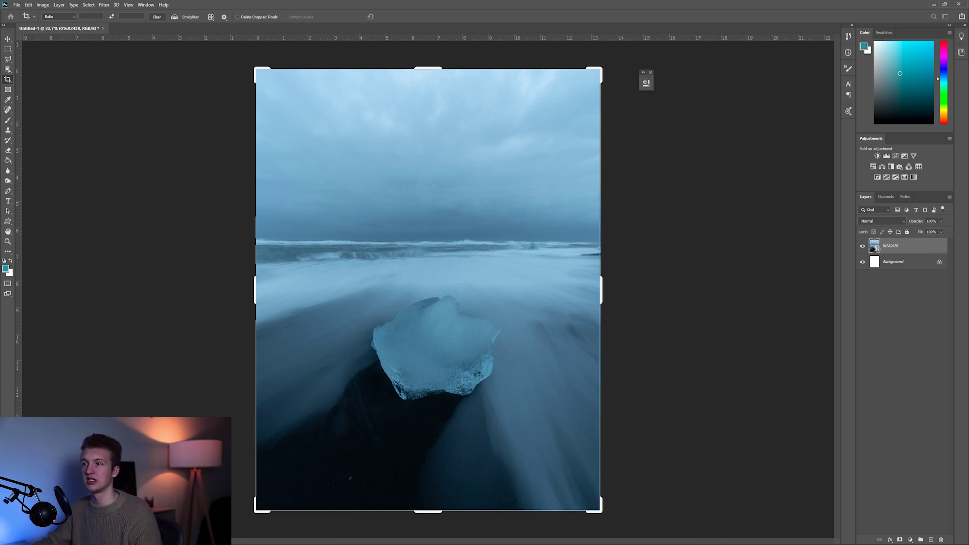
# Reopen the ice layer's Camera Raw settings from the smart object, then close them unchanged
pyautogui.doubleClick(876, 248)
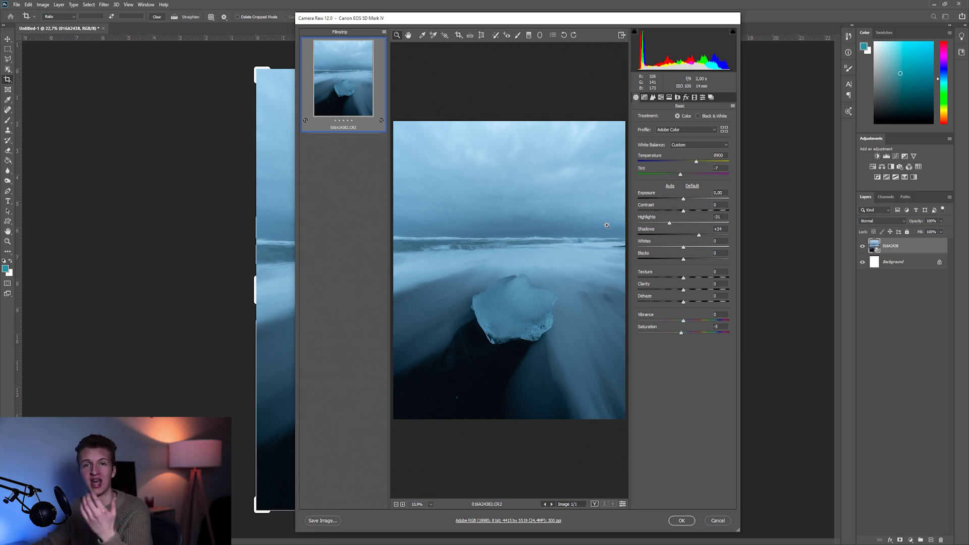
pyautogui.click(681, 520)
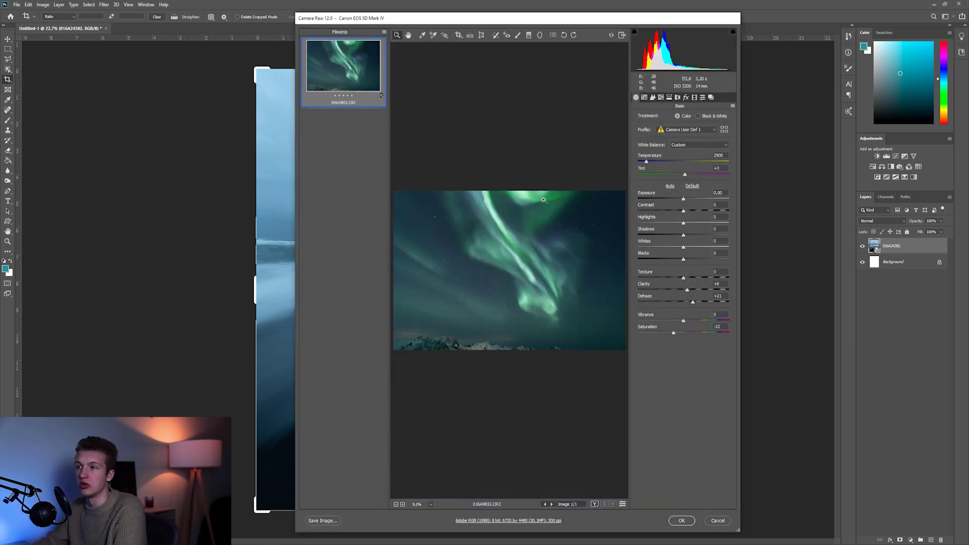
# Reset the aurora photo to Camera Raw Defaults with profile and chromatic aberration corrections
pyautogui.click(732, 106)
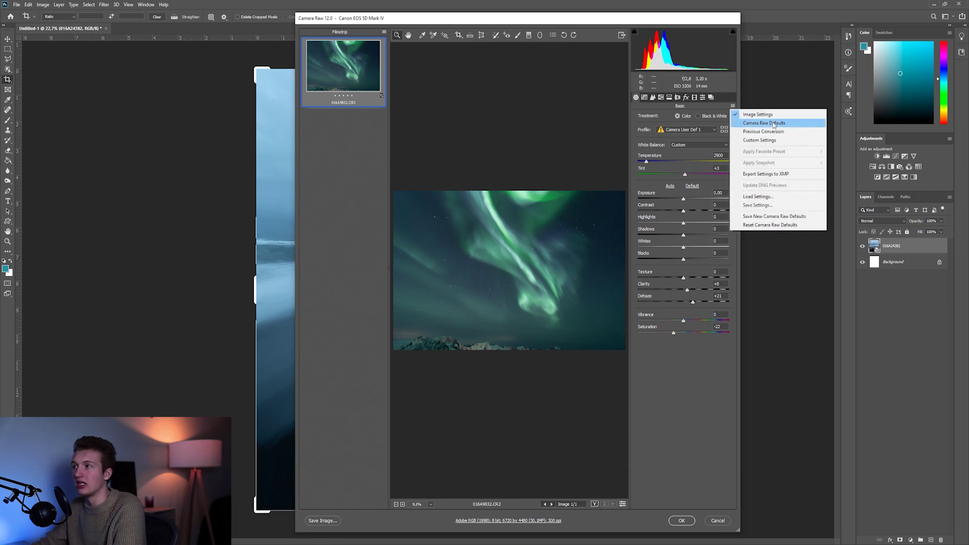
pyautogui.click(773, 125)
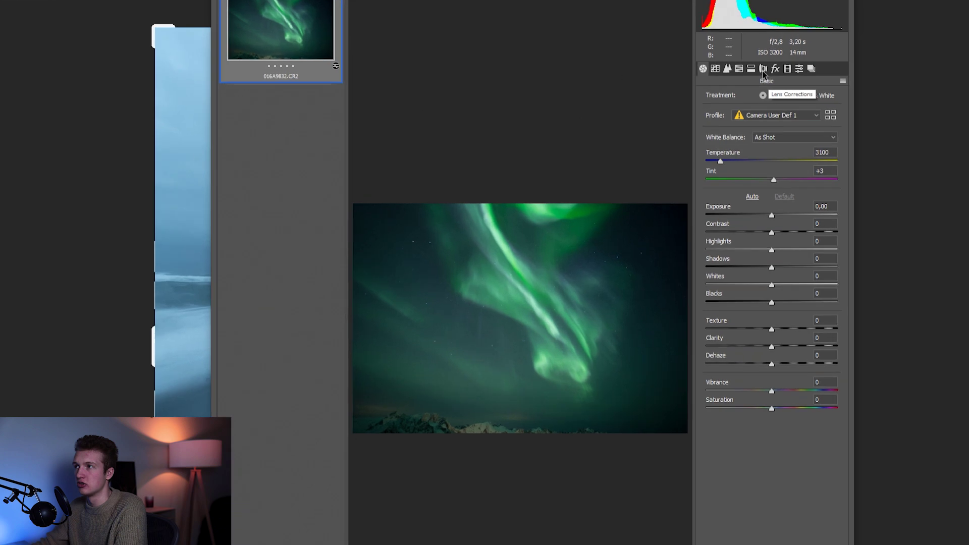
pyautogui.click(677, 97)
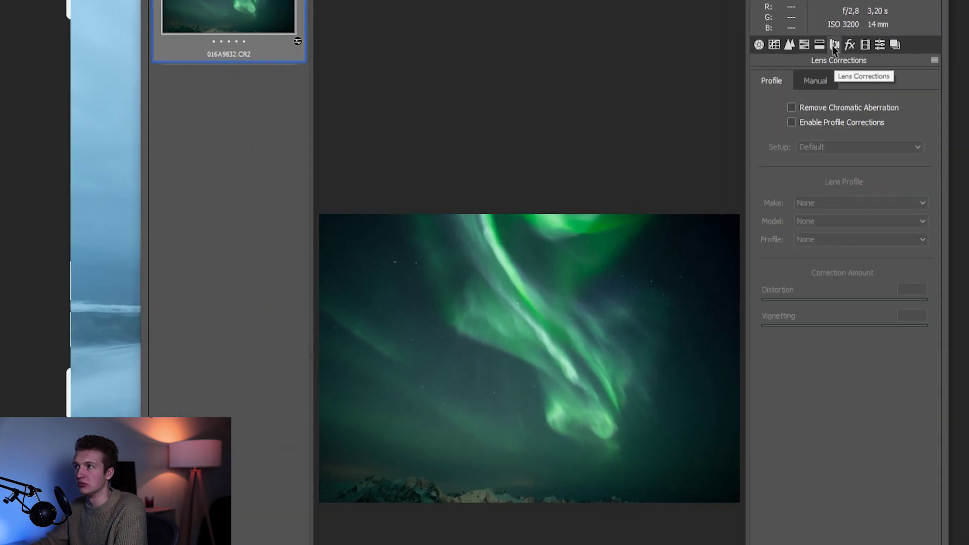
pyautogui.click(792, 122)
pyautogui.click(791, 107)
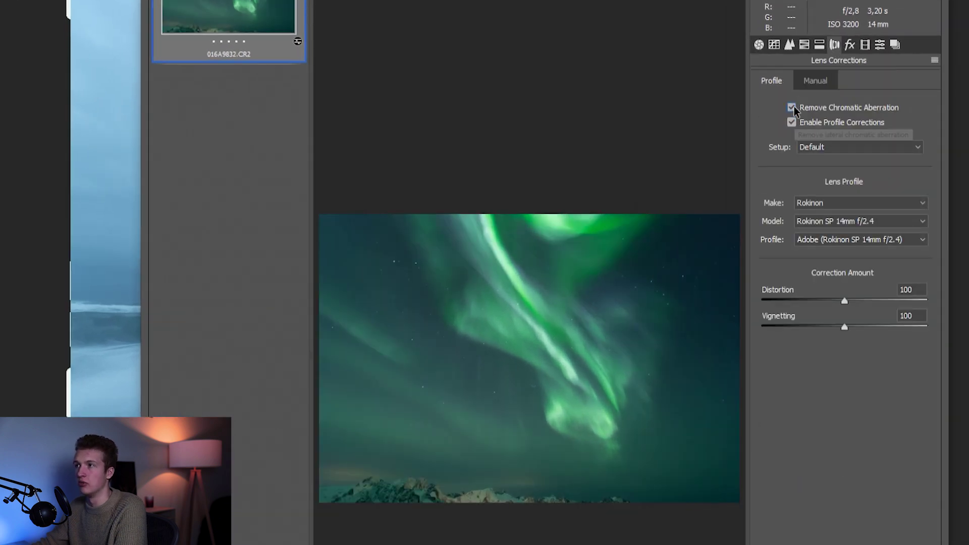
# Set Luminance noise reduction to 30 and sharpening Amount to about 60
pyautogui.click(789, 45)
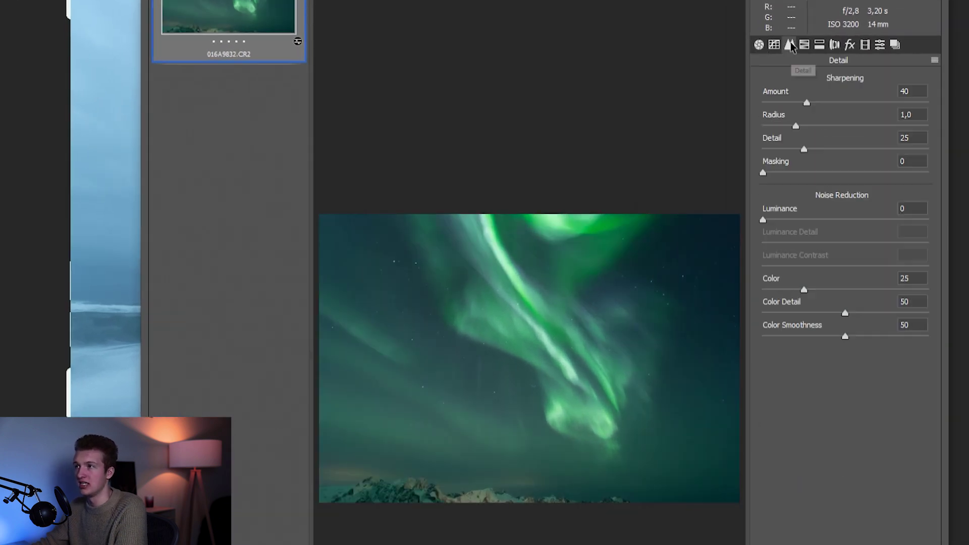
pyautogui.moveTo(763, 220); pyautogui.dragTo(811, 220)
pyautogui.moveTo(807, 103); pyautogui.dragTo(827, 102)
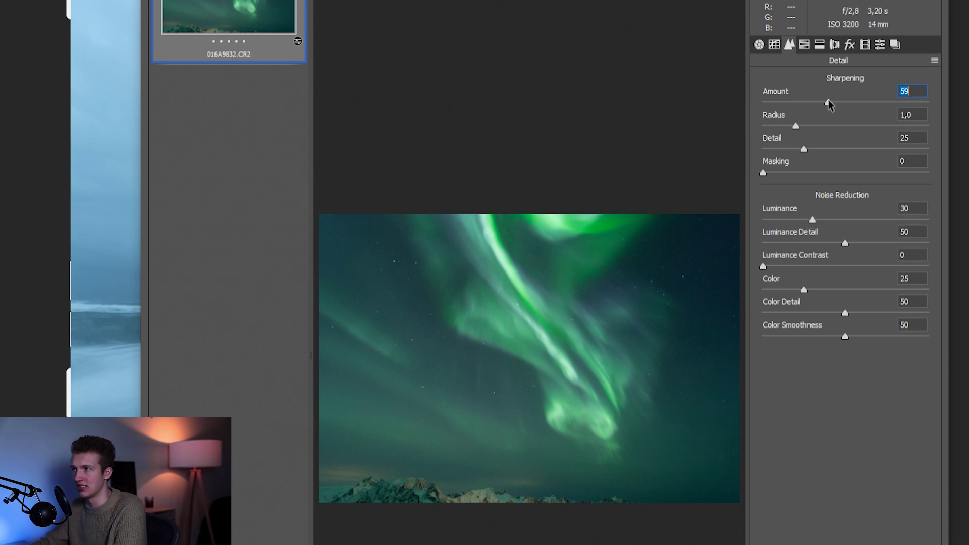
# Raise Dehaze to about +20, cool Temperature to 2850, and lower Saturation to about -21
pyautogui.click(759, 45)
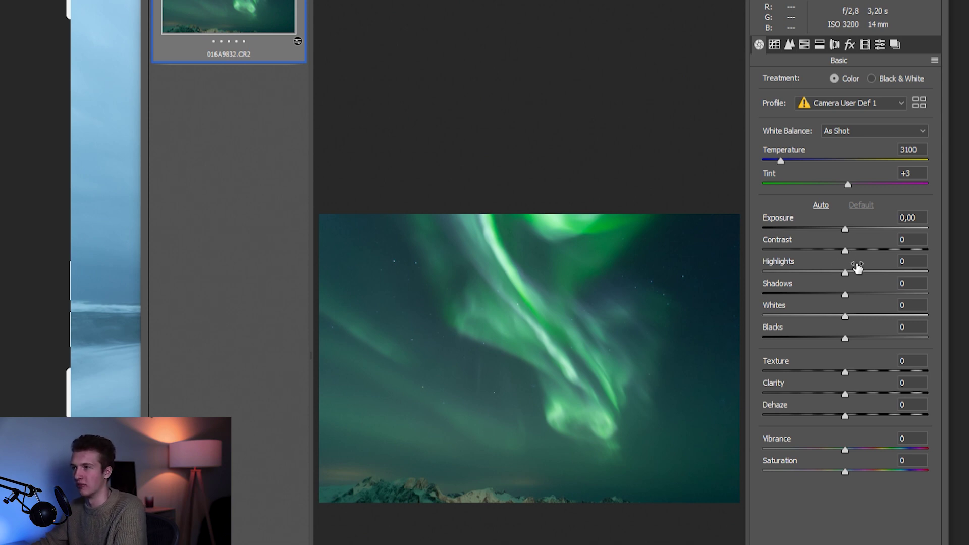
pyautogui.moveTo(845, 415); pyautogui.dragTo(855, 393)
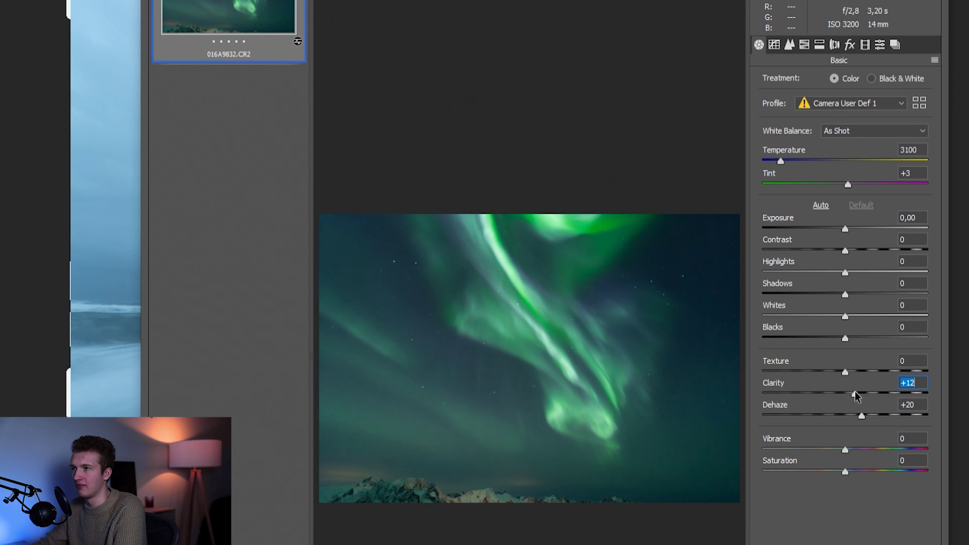
pyautogui.moveTo(780, 161); pyautogui.dragTo(776, 163)
pyautogui.moveTo(846, 471); pyautogui.dragTo(828, 471)
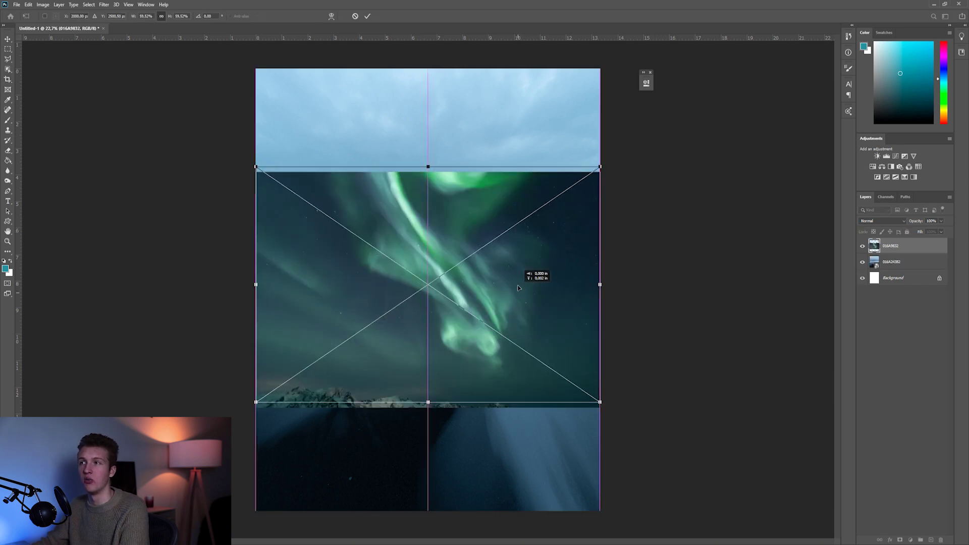
# Move the aurora layer to the top of the frame, commit it, and marquee-select the sky
pyautogui.moveTo(518, 287); pyautogui.dragTo(517, 147)
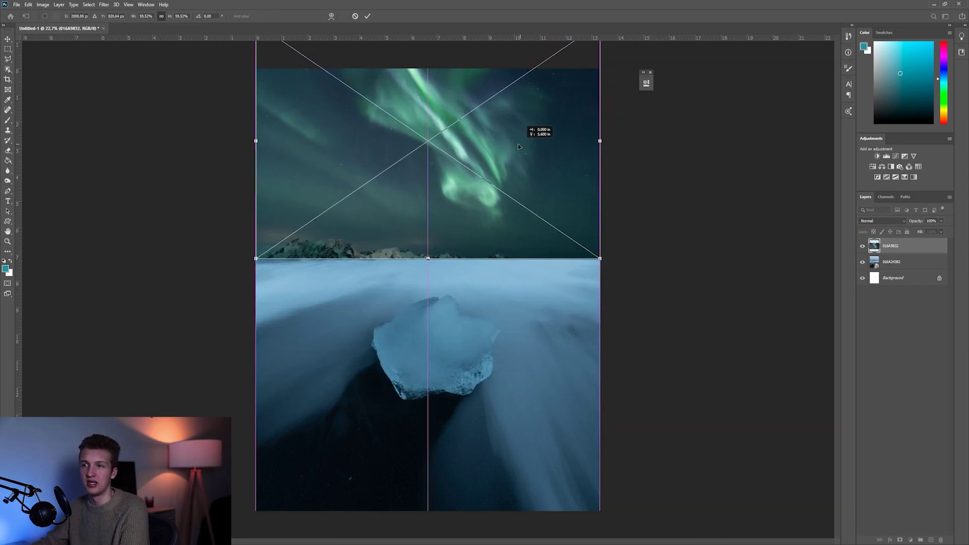
pyautogui.click(367, 16)
pyautogui.press('c')
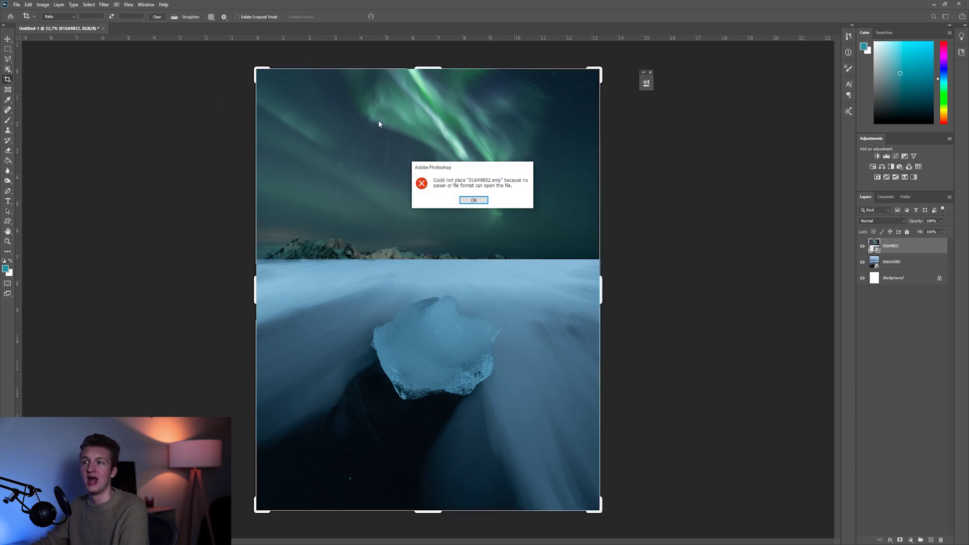
pyautogui.click(475, 201)
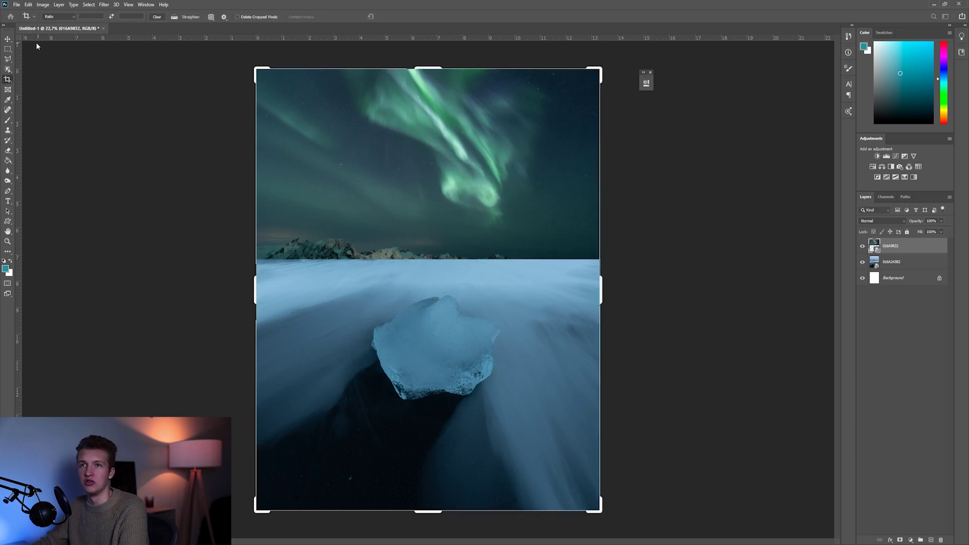
pyautogui.click(7, 49)
pyautogui.moveTo(210, 52); pyautogui.dragTo(665, 236)
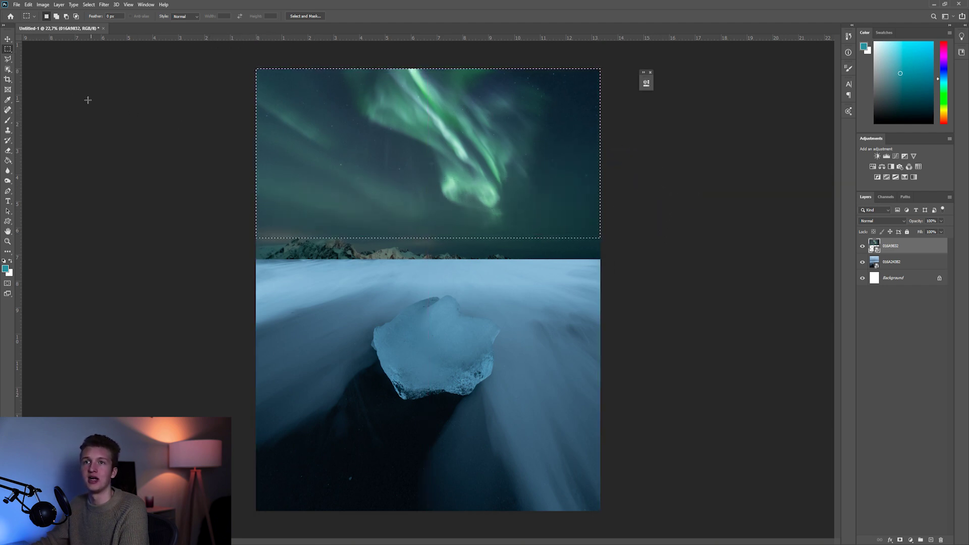
# Crop to the sky selection, then revert via History to before the aurora placement
pyautogui.press('c')
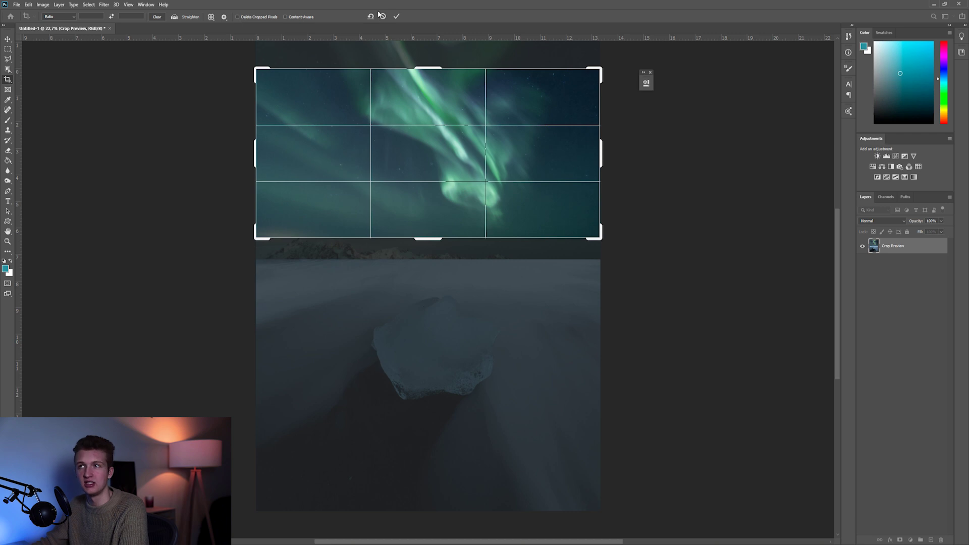
pyautogui.click(396, 17)
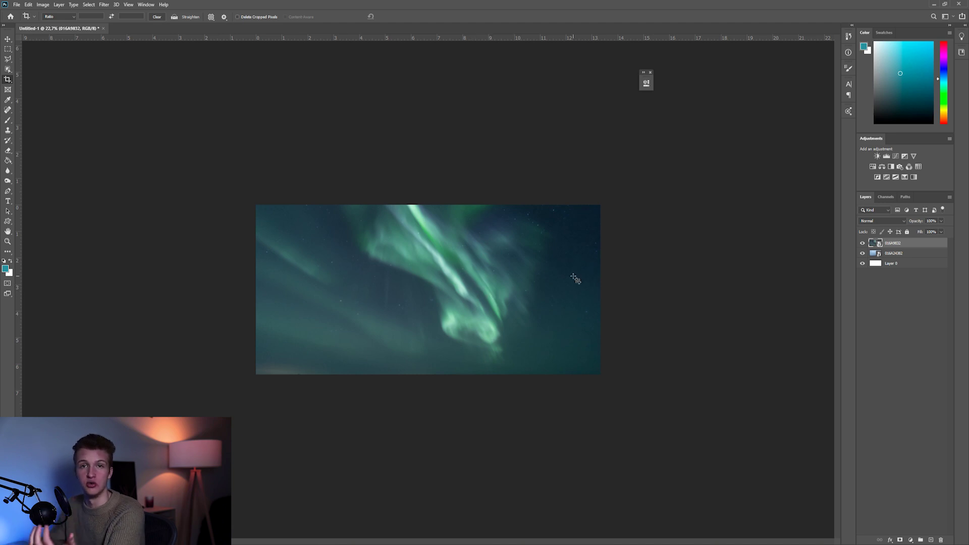
pyautogui.click(849, 38)
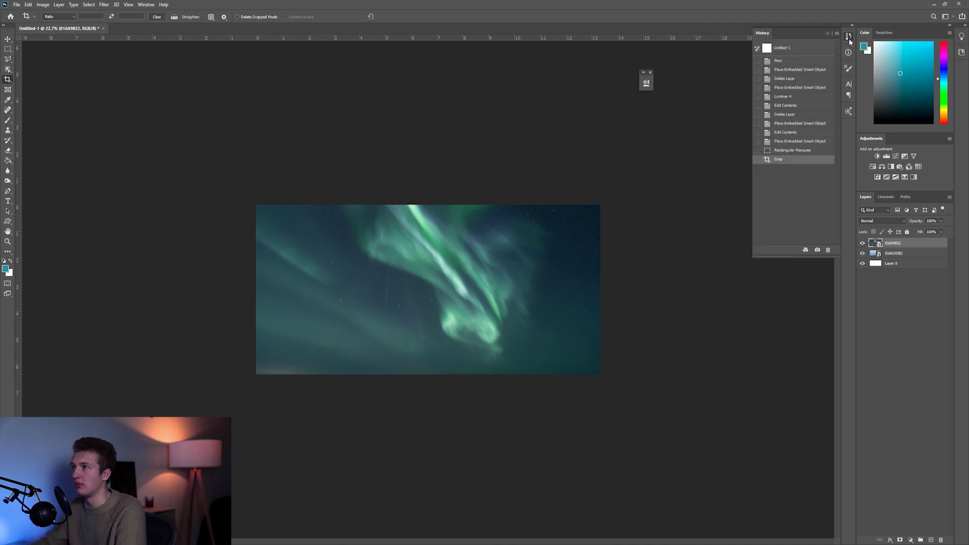
pyautogui.click(792, 132)
pyautogui.click(793, 141)
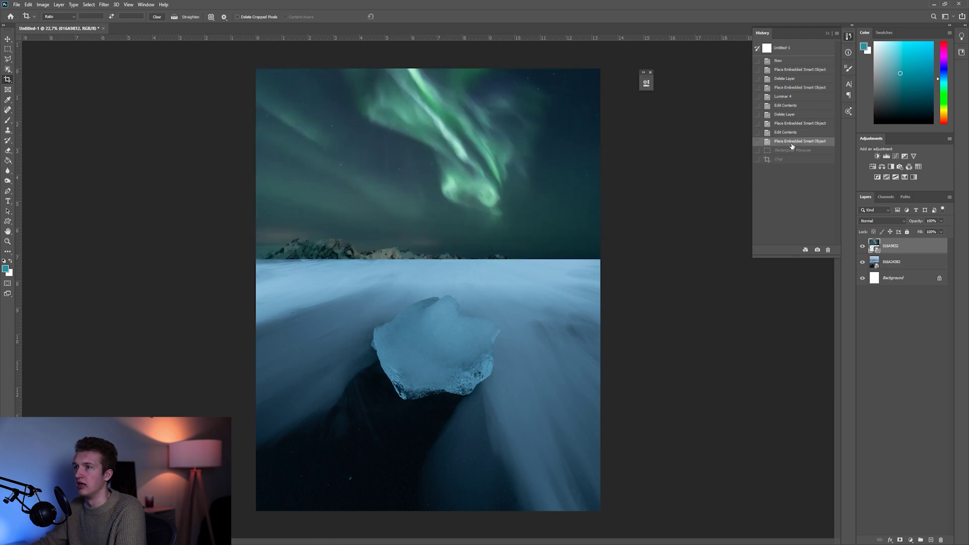
pyautogui.hotkey('ctrl', 'z')
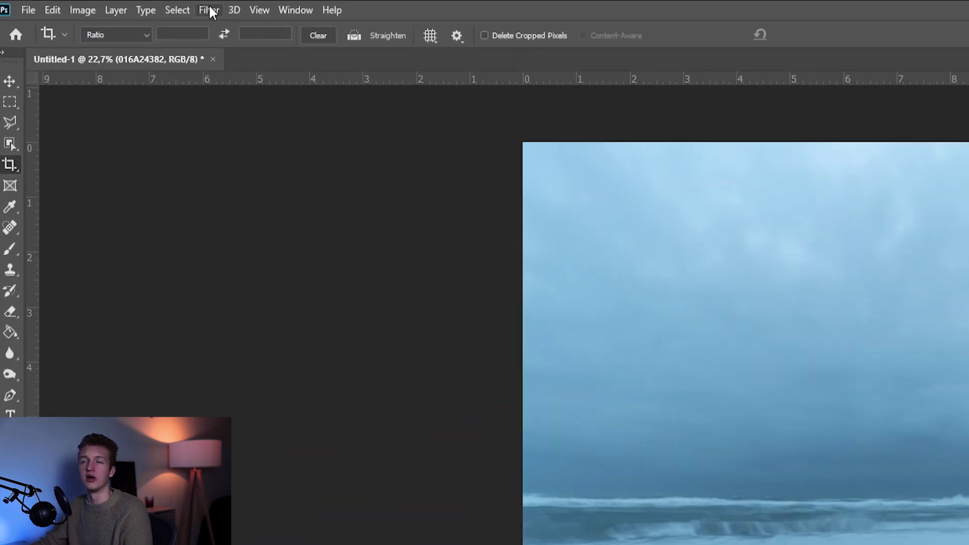
# Run Filter > Skylum Software > Luminar 4 on the ice beach image
pyautogui.click(104, 5)
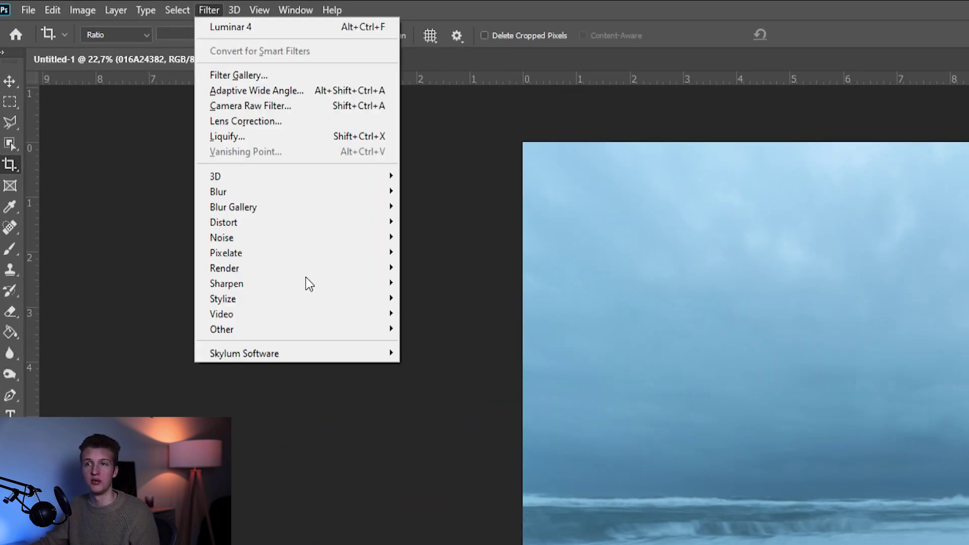
pyautogui.moveTo(292, 355)
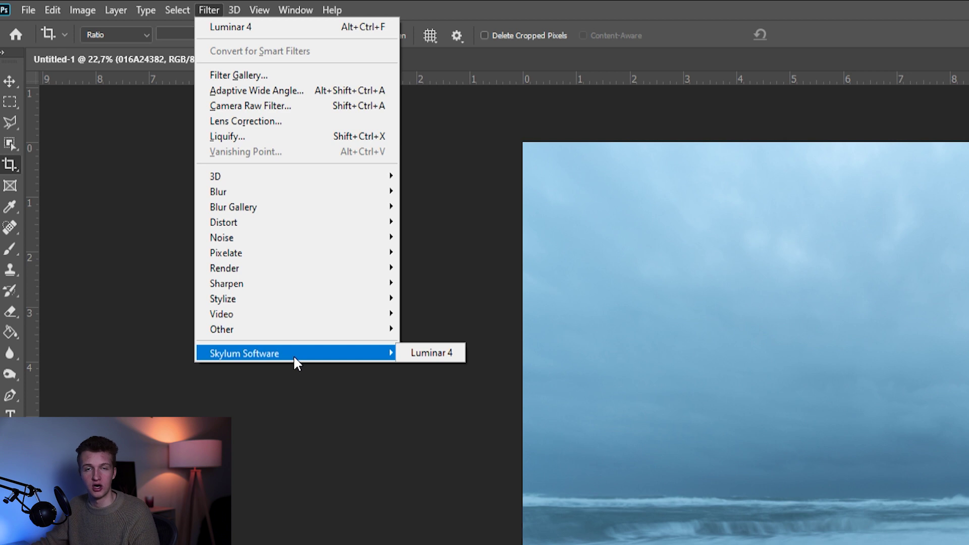
pyautogui.click(424, 353)
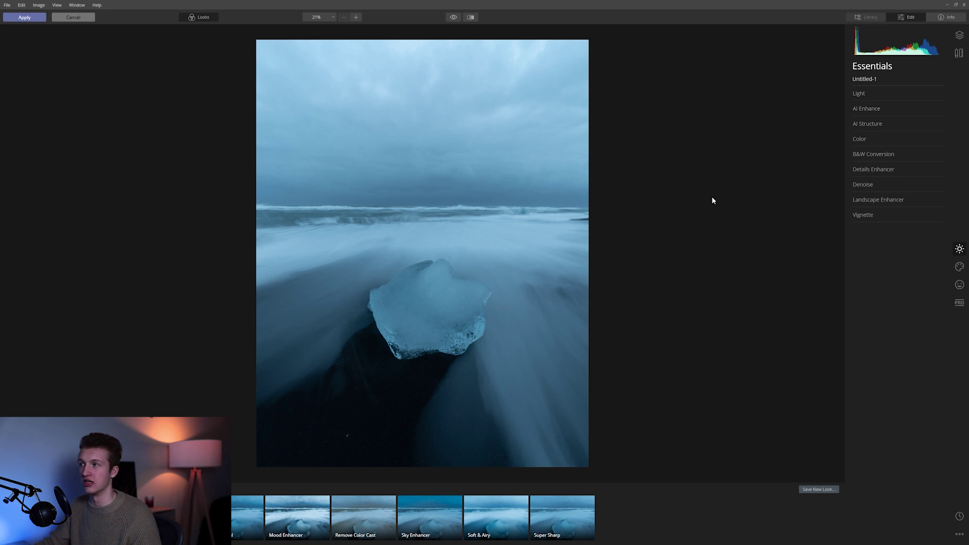
# Expand Luminar's Light adjustments to view whites, blacks and the tone curve, then collapse them
pyautogui.click(878, 95)
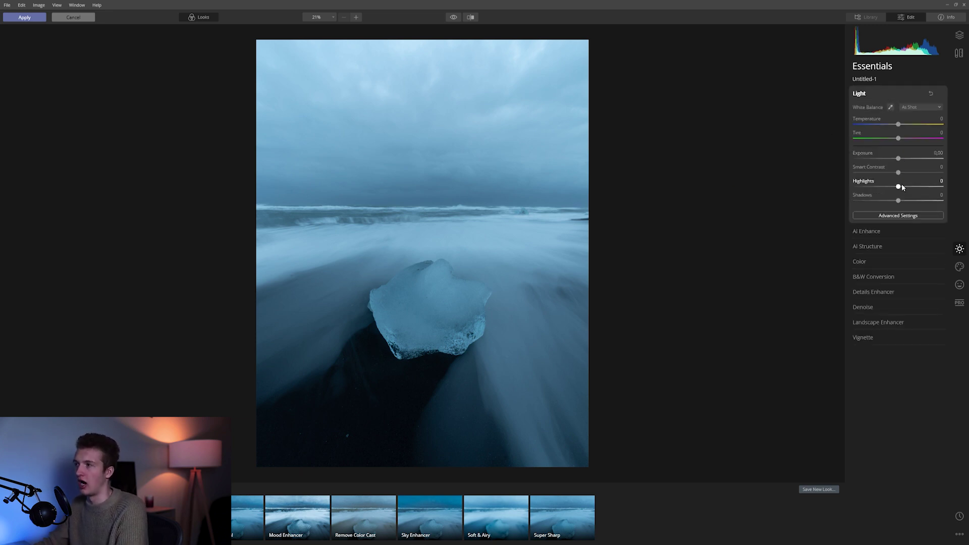
pyautogui.click(899, 217)
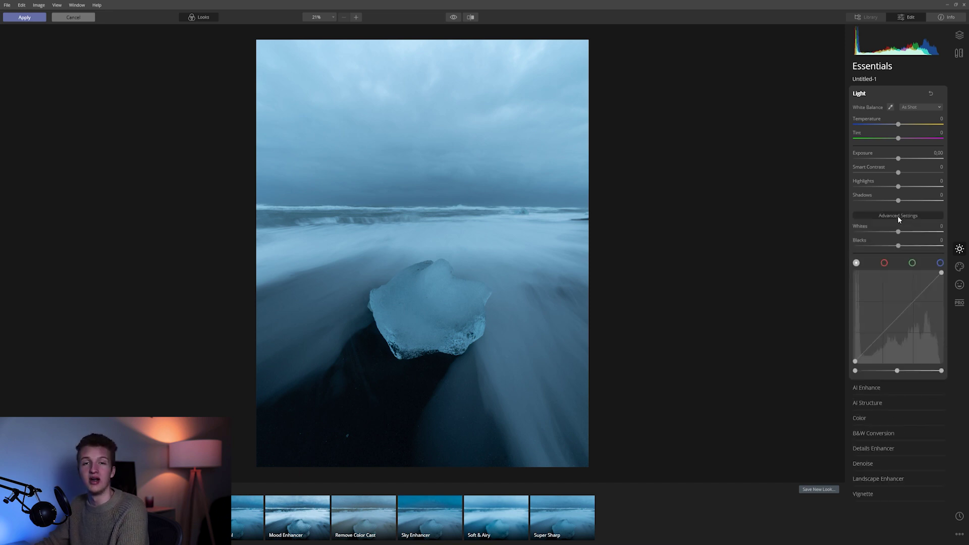
pyautogui.click(861, 92)
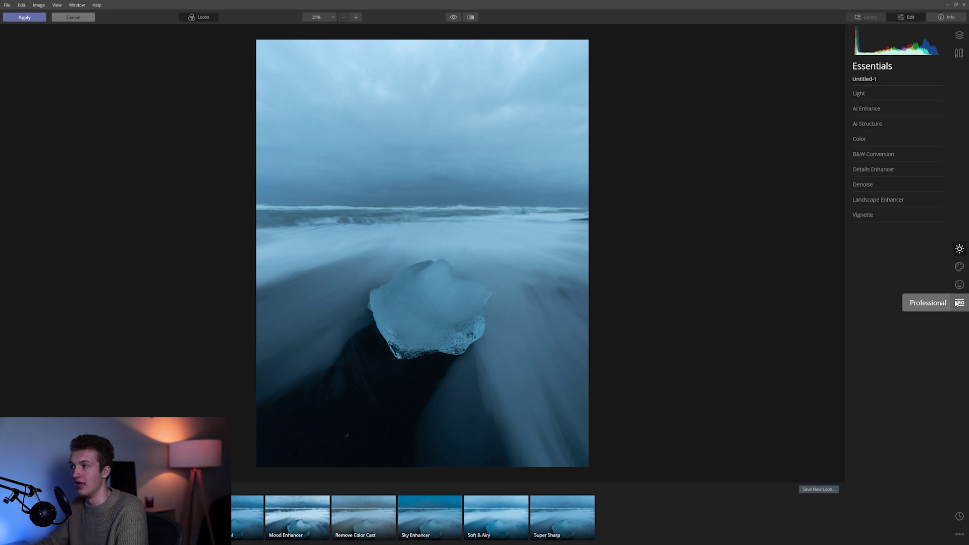
# In Creative > AI Sky Replacement, choose the AURORA sky from Sky Selection
pyautogui.click(959, 268)
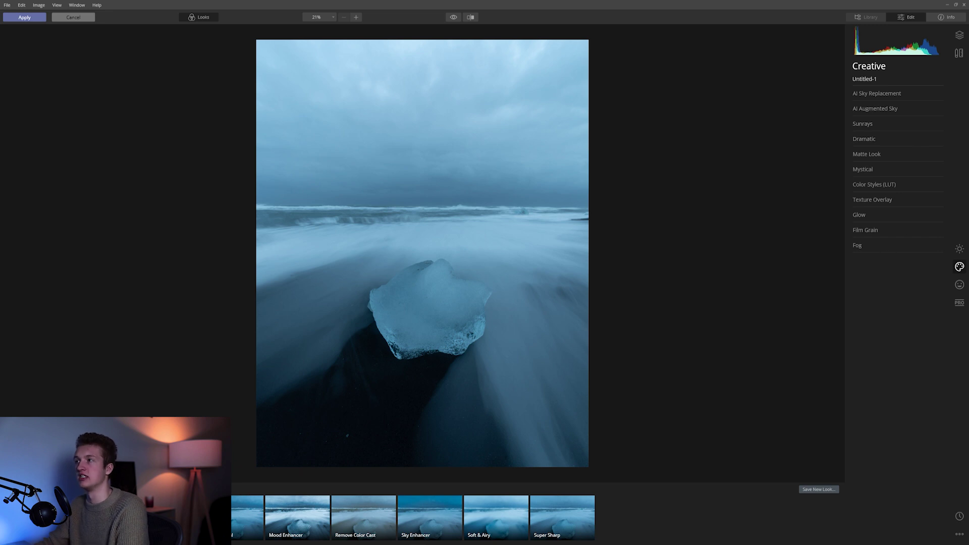
pyautogui.click(893, 94)
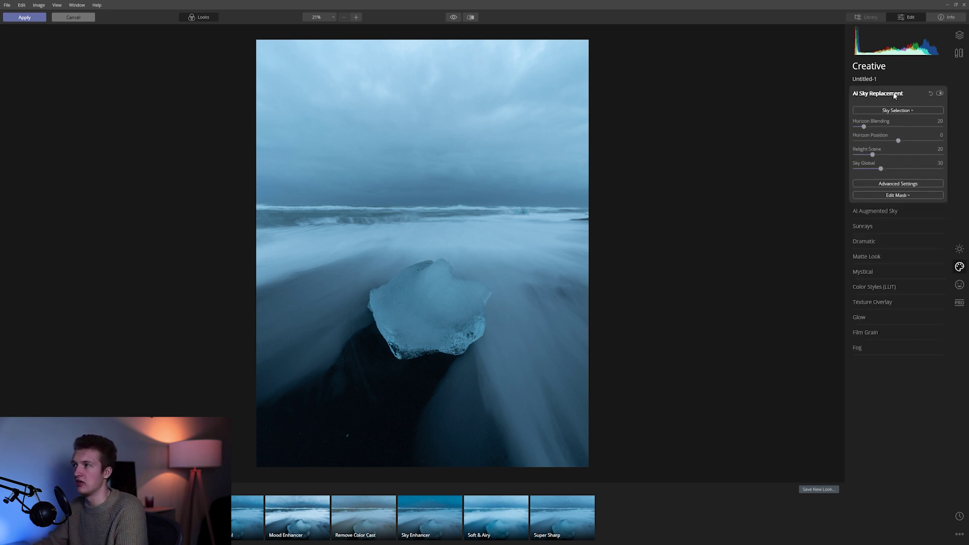
pyautogui.click(911, 110)
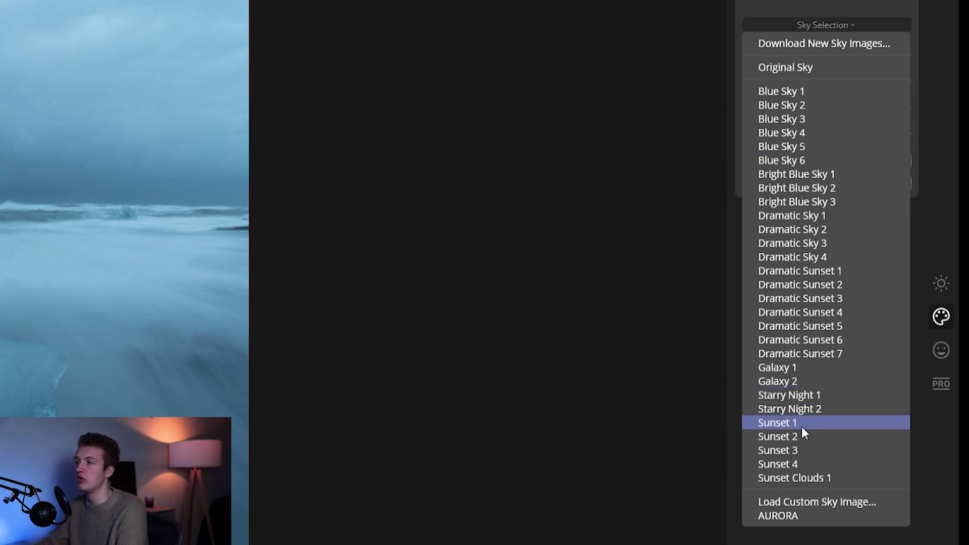
pyautogui.click(807, 514)
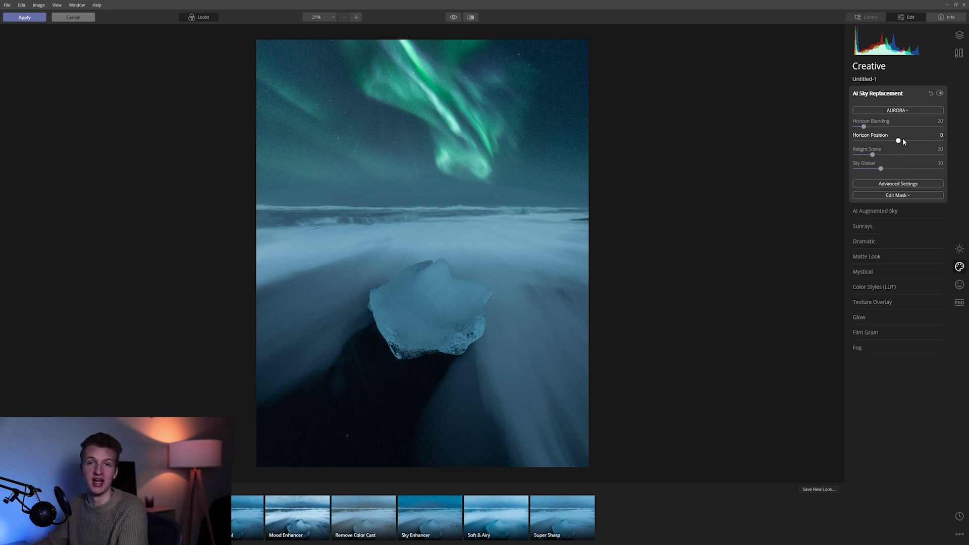
# In Advanced Settings, set Horizon Blending 101, Relight Scene 55 and Sky Global 100
pyautogui.click(906, 184)
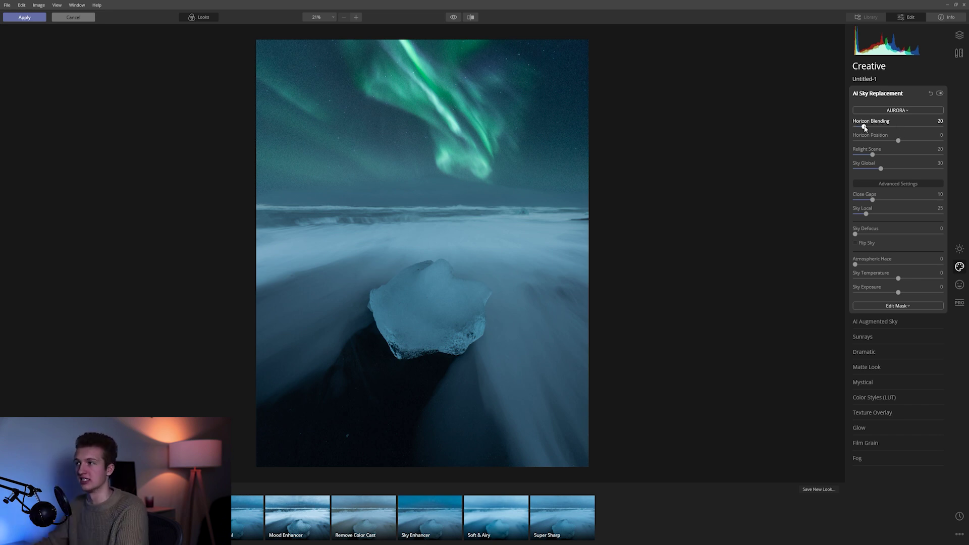
pyautogui.moveTo(864, 128); pyautogui.dragTo(943, 127)
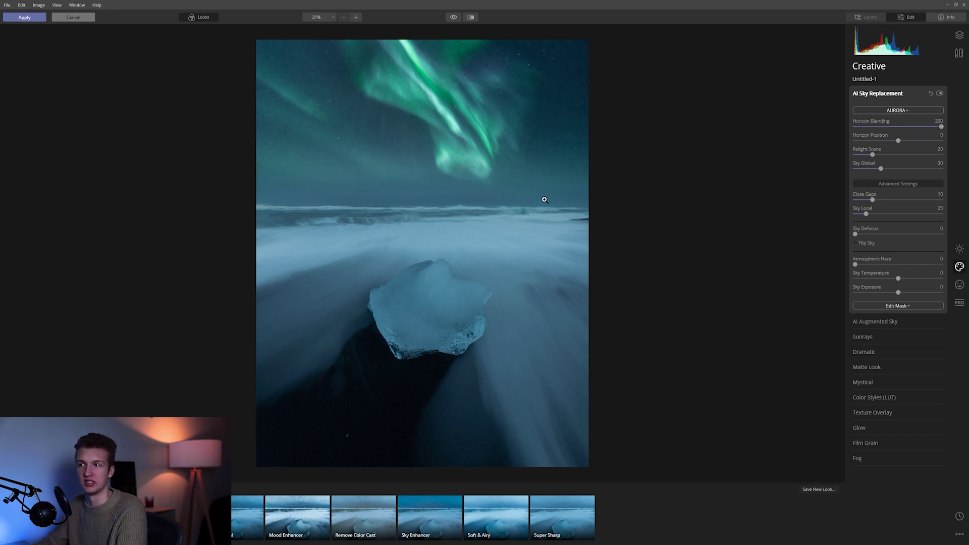
pyautogui.moveTo(902, 128); pyautogui.dragTo(898, 129)
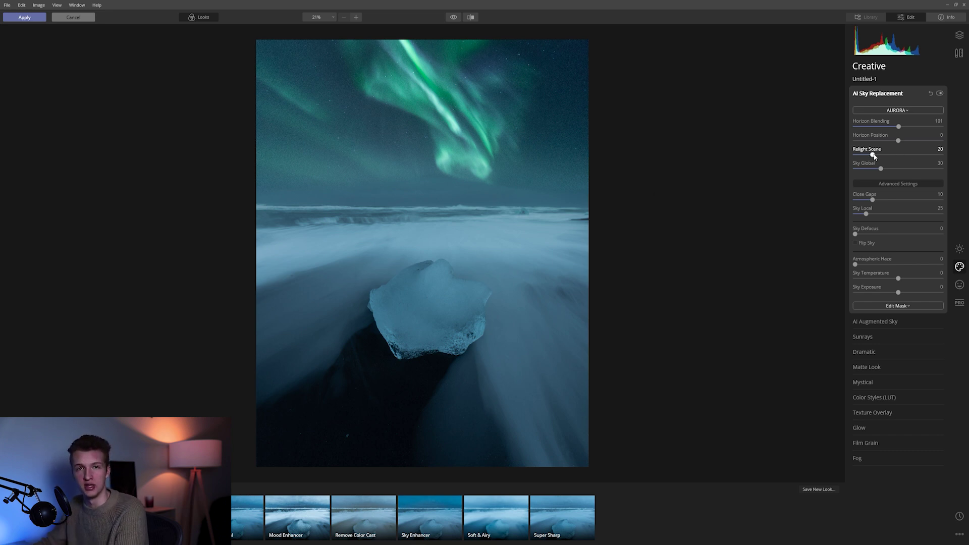
pyautogui.moveTo(874, 156); pyautogui.dragTo(906, 158)
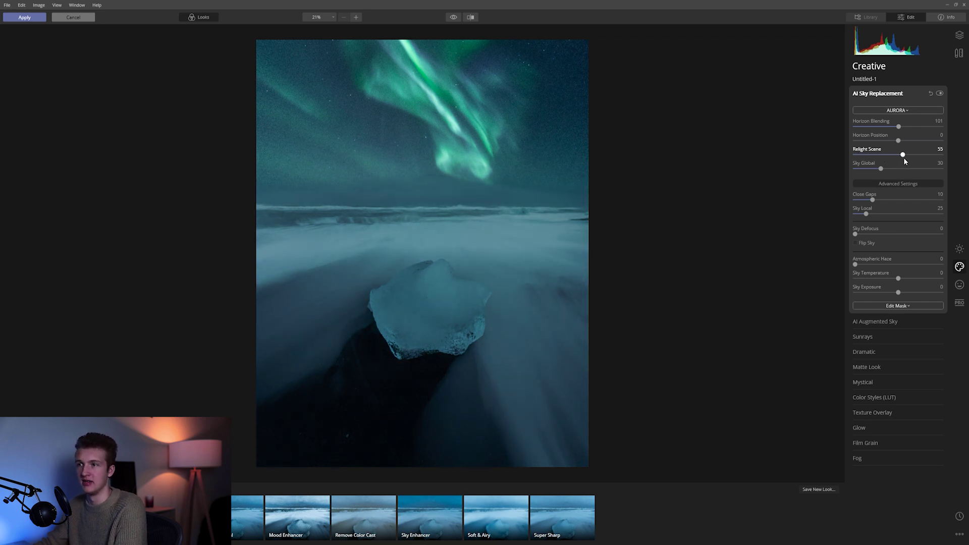
pyautogui.moveTo(903, 158); pyautogui.dragTo(903, 158)
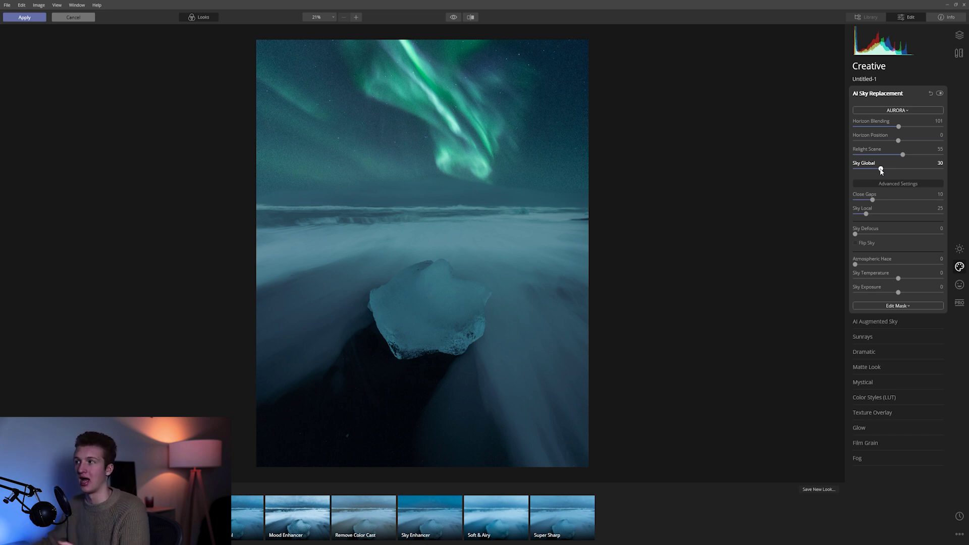
pyautogui.moveTo(881, 170); pyautogui.dragTo(943, 168)
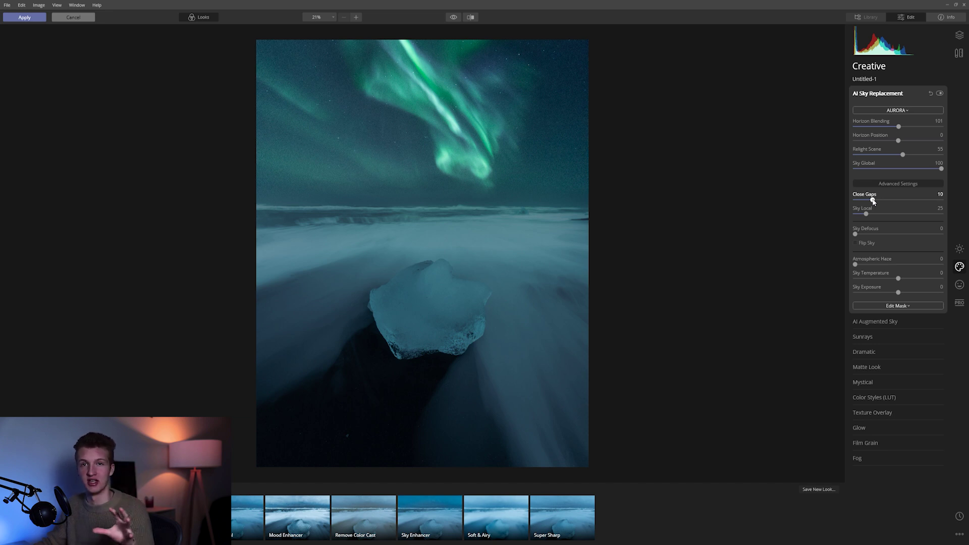
# Set Close Gaps 7, Sky Local 110 and Sky Temperature -11, leaving Sky Exposure at 0
pyautogui.moveTo(872, 201)
pyautogui.mouseDown()
pyautogui.moveTo(943, 203)
pyautogui.moveTo(856, 201)
pyautogui.moveTo(867, 202)
pyautogui.mouseUp()
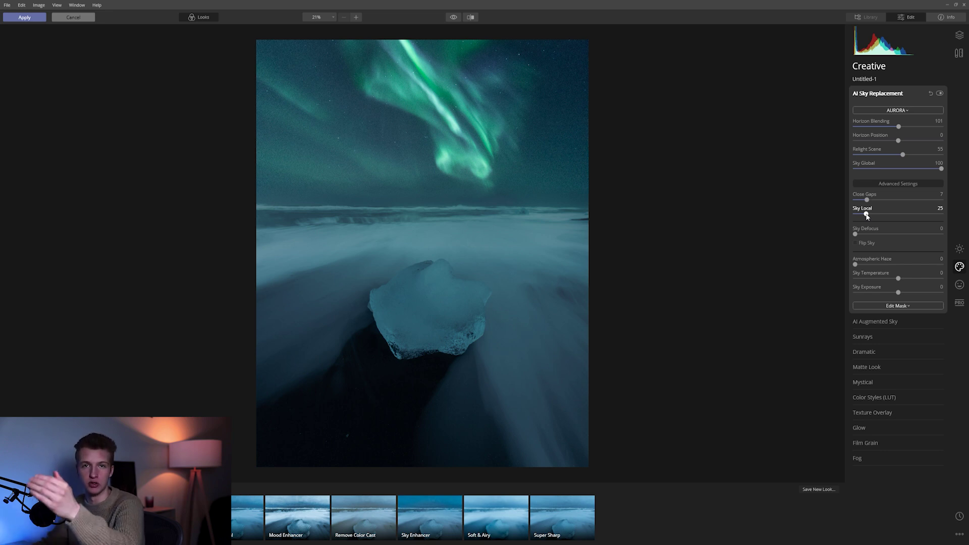
pyautogui.moveTo(867, 216); pyautogui.dragTo(902, 214)
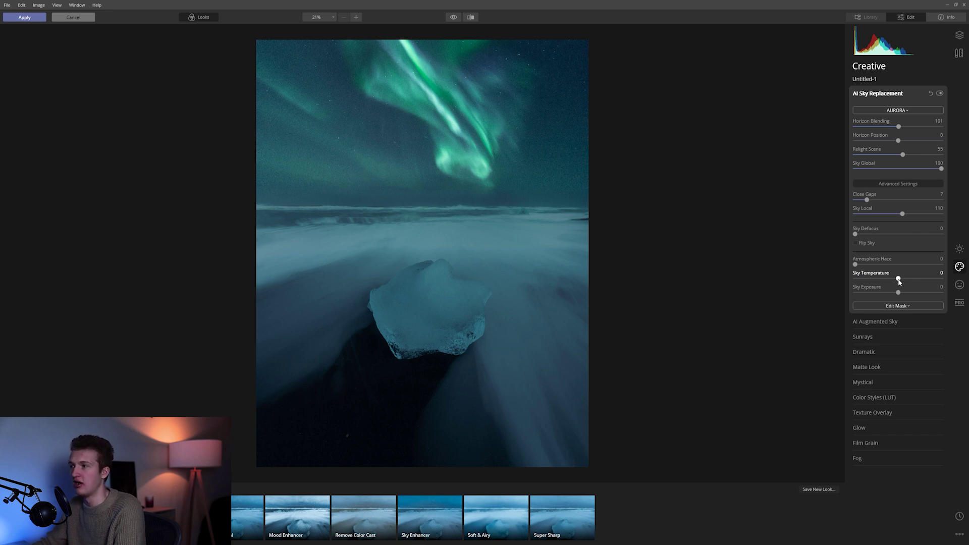
pyautogui.moveTo(899, 281); pyautogui.dragTo(851, 283)
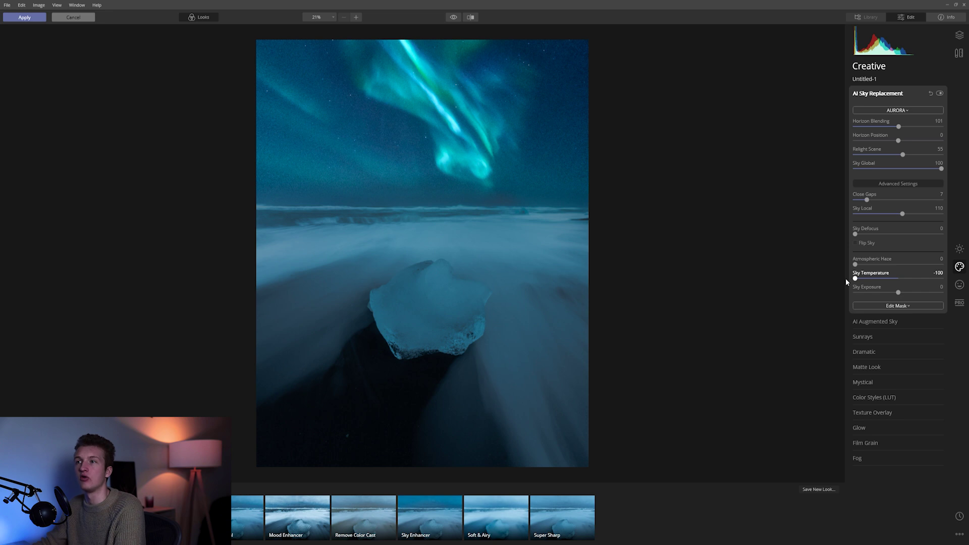
pyautogui.moveTo(855, 279); pyautogui.dragTo(896, 280)
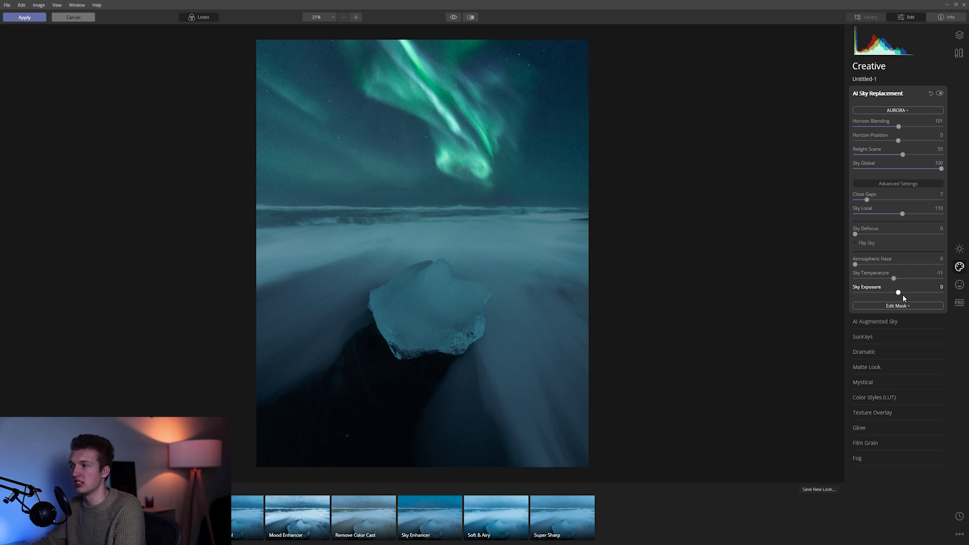
pyautogui.click(902, 294)
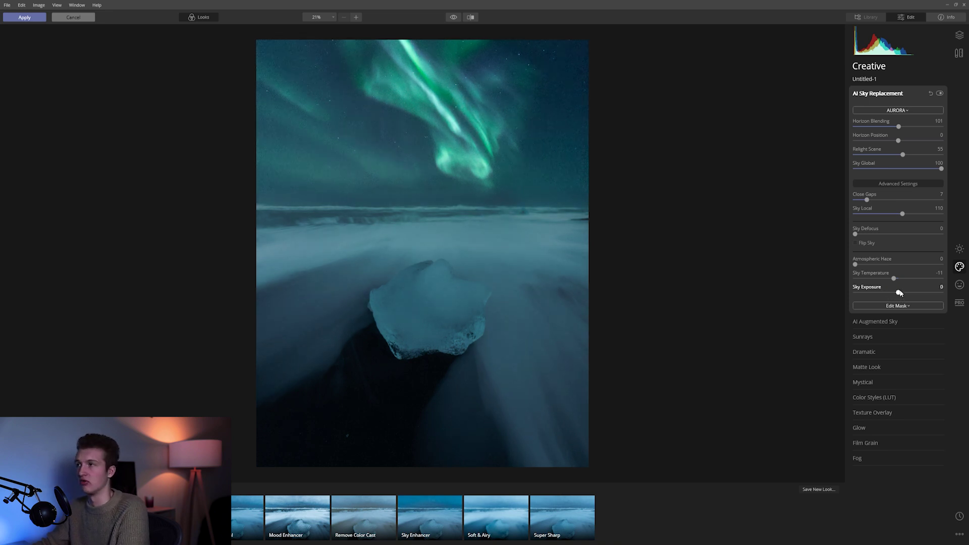
pyautogui.click(887, 94)
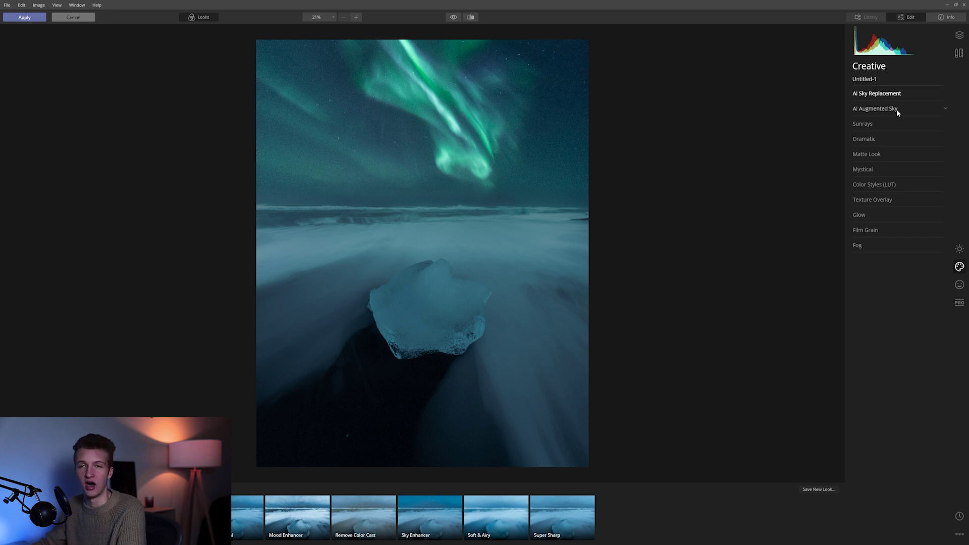
pyautogui.click(896, 109)
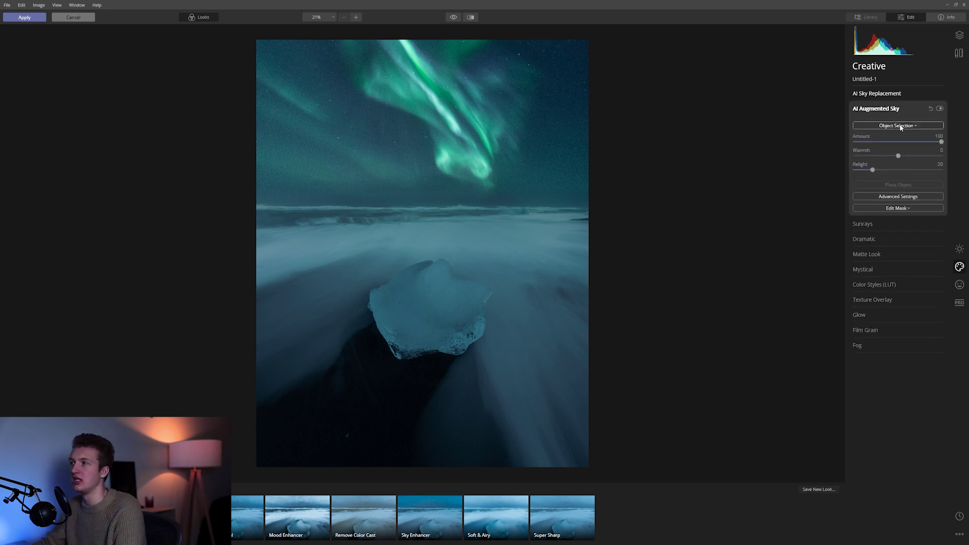
pyautogui.click(899, 126)
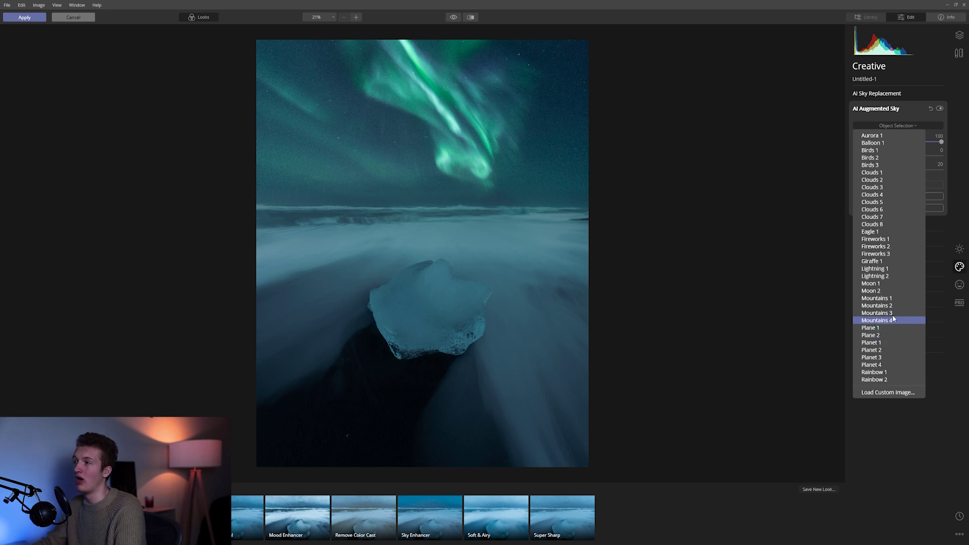
pyautogui.click(887, 135)
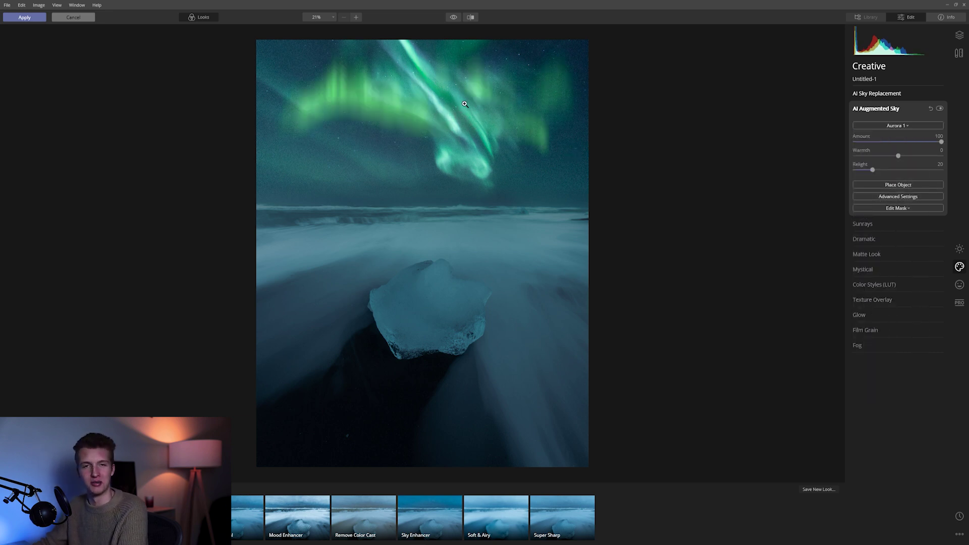
pyautogui.click(907, 185)
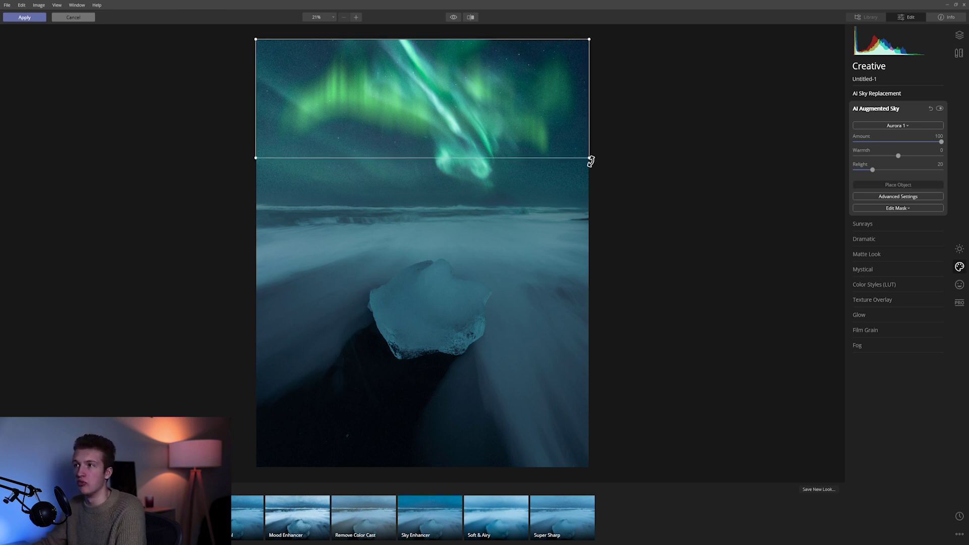
pyautogui.moveTo(588, 157); pyautogui.dragTo(640, 175)
pyautogui.moveTo(539, 120); pyautogui.dragTo(512, 132)
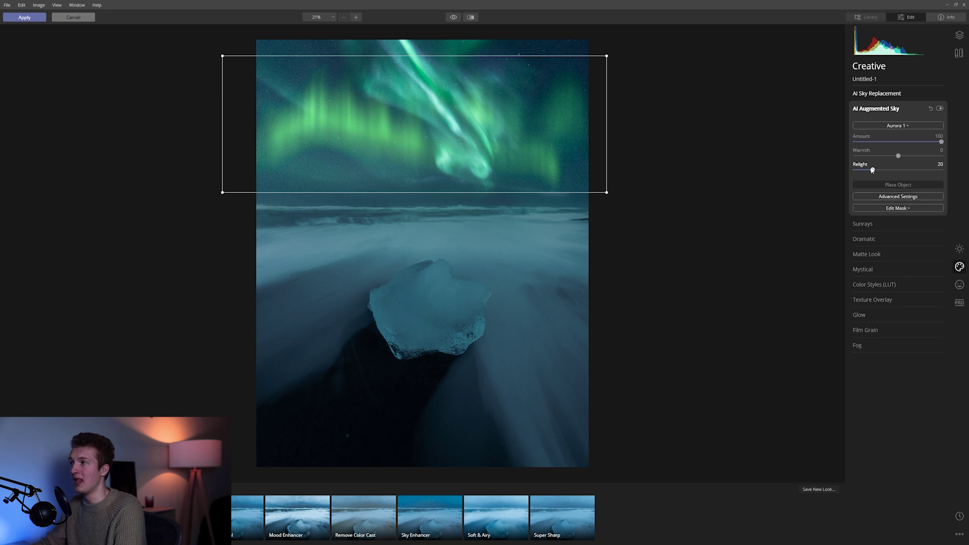
pyautogui.moveTo(872, 169); pyautogui.dragTo(963, 177)
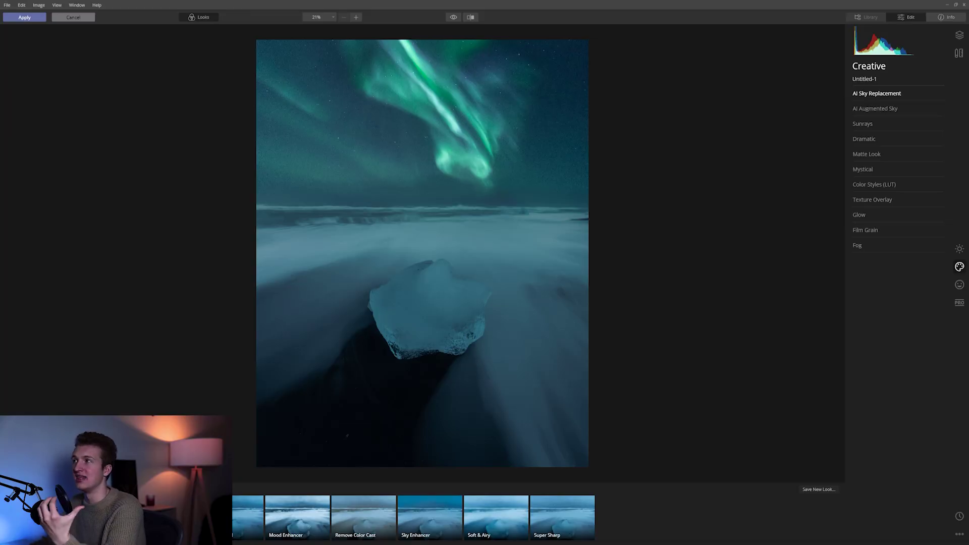
pyautogui.click(958, 36)
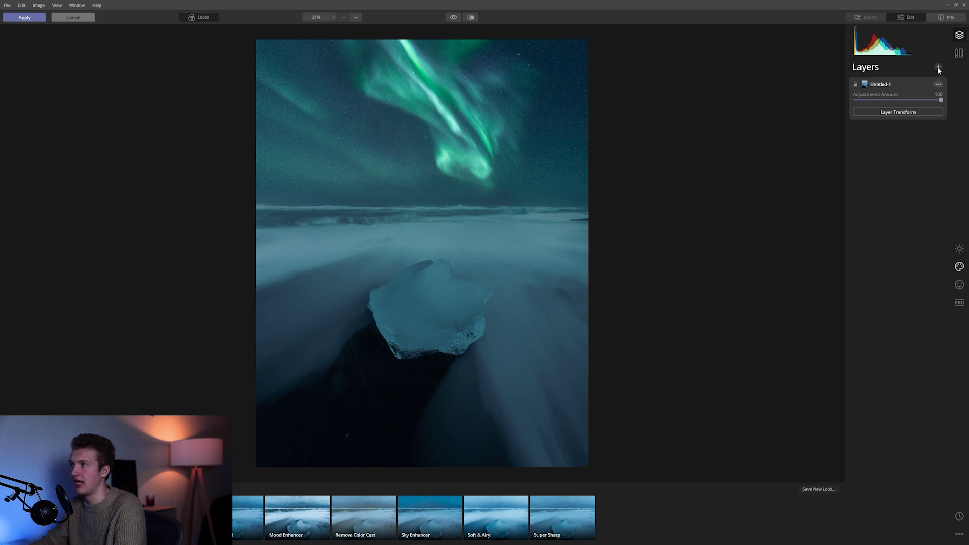
# Add Adjustment Layer 1 with Exposure 0.31 and Smart Contrast 4, then open its Edit Mask menu
pyautogui.click(938, 68)
pyautogui.click(928, 77)
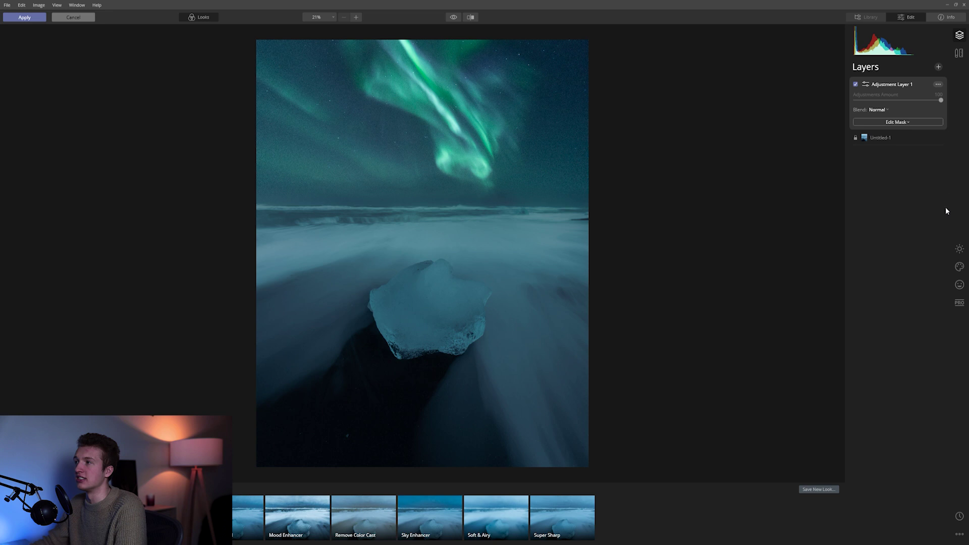
pyautogui.click(959, 249)
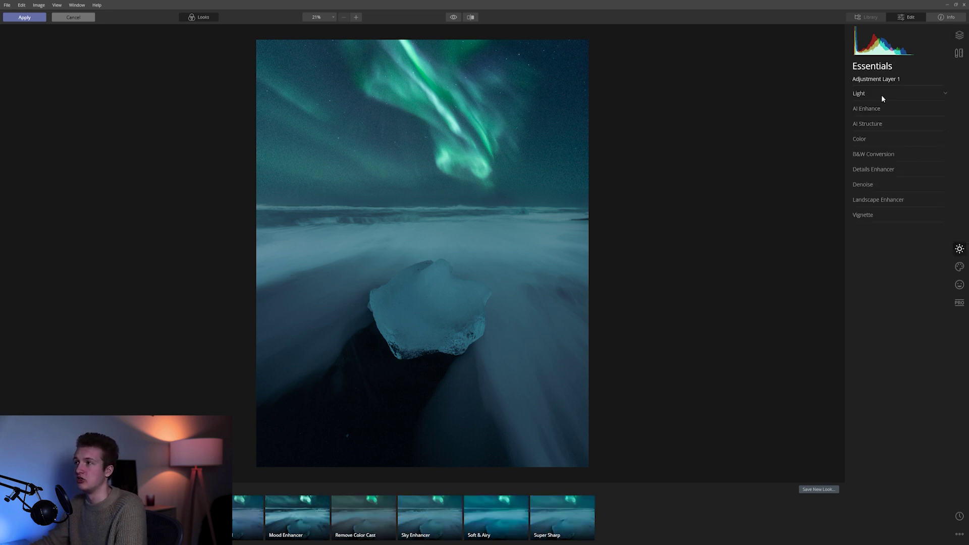
pyautogui.click(882, 95)
pyautogui.moveTo(898, 158); pyautogui.dragTo(900, 159)
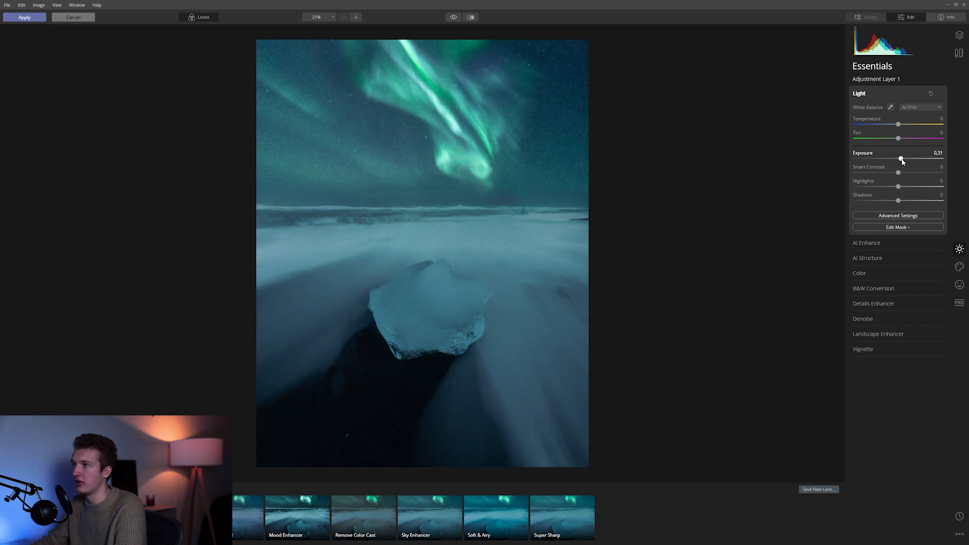
pyautogui.moveTo(898, 174); pyautogui.dragTo(902, 159)
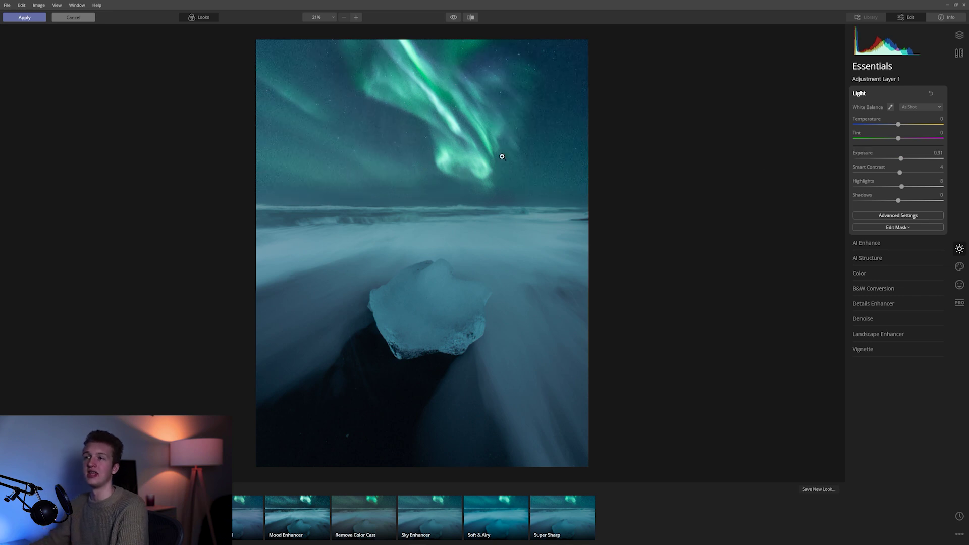
pyautogui.click(959, 36)
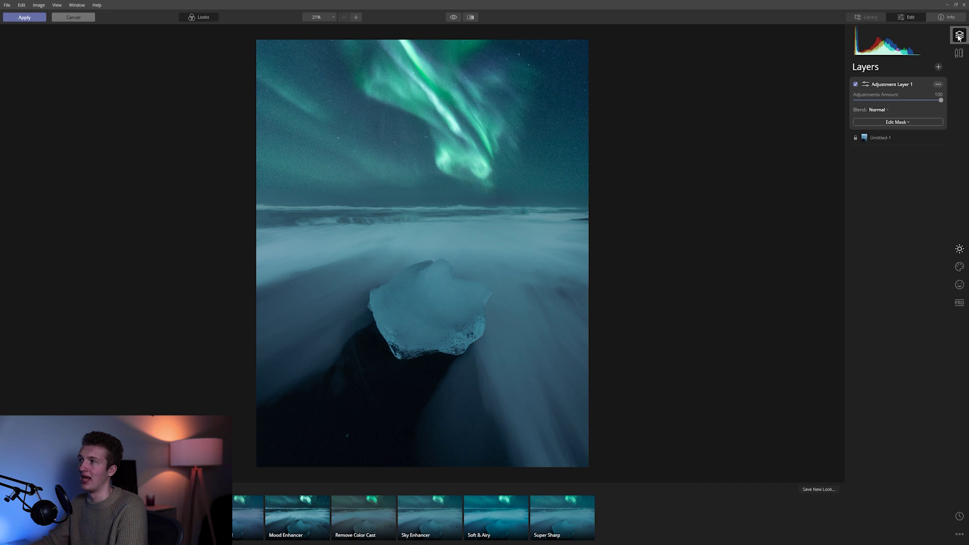
pyautogui.click(903, 121)
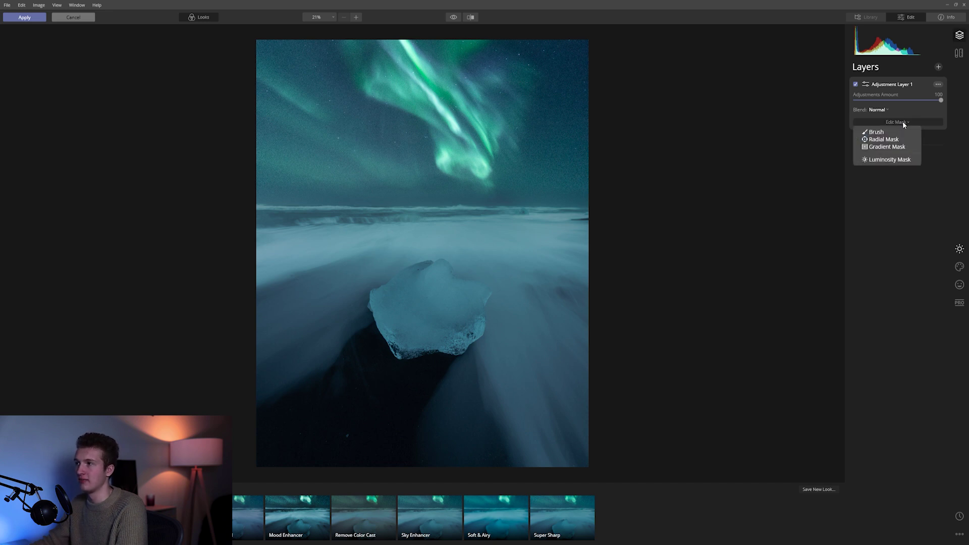
# Limit Adjustment Layer 1 with an inverted radial mask over the horizon and ice, Amount 81
pyautogui.click(897, 139)
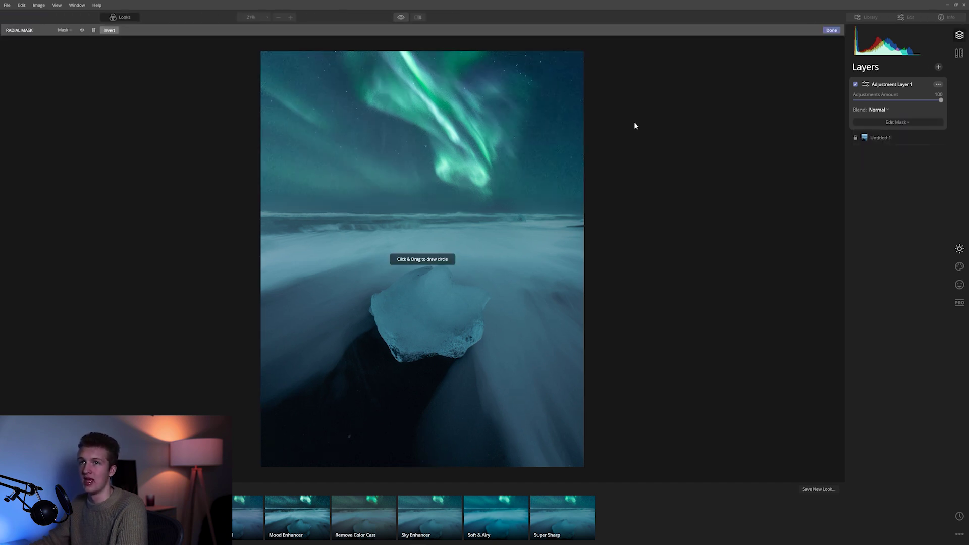
pyautogui.moveTo(339, 153)
pyautogui.mouseDown()
pyautogui.moveTo(407, 207)
pyautogui.moveTo(394, 201)
pyautogui.moveTo(421, 184)
pyautogui.moveTo(459, 218)
pyautogui.mouseUp()
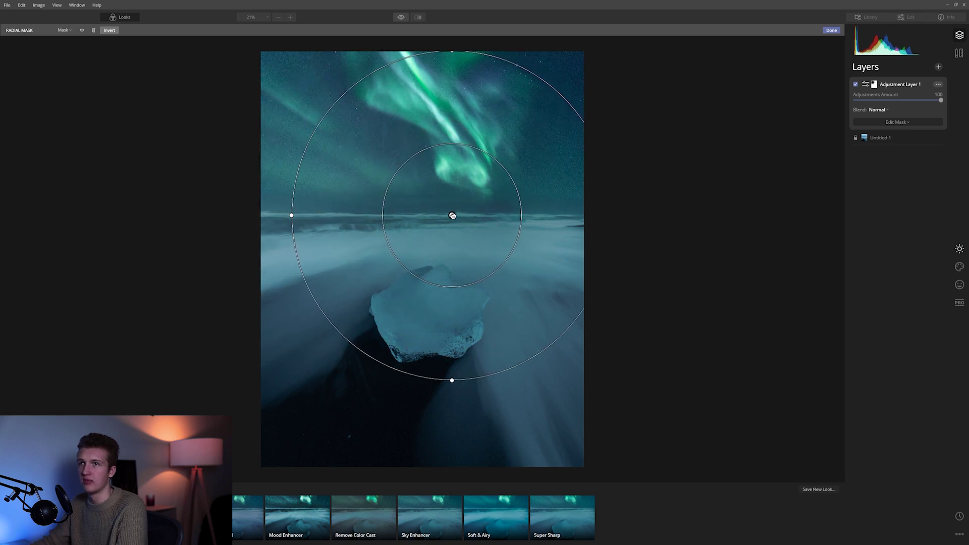
pyautogui.click(110, 30)
pyautogui.moveTo(452, 215); pyautogui.dragTo(453, 225)
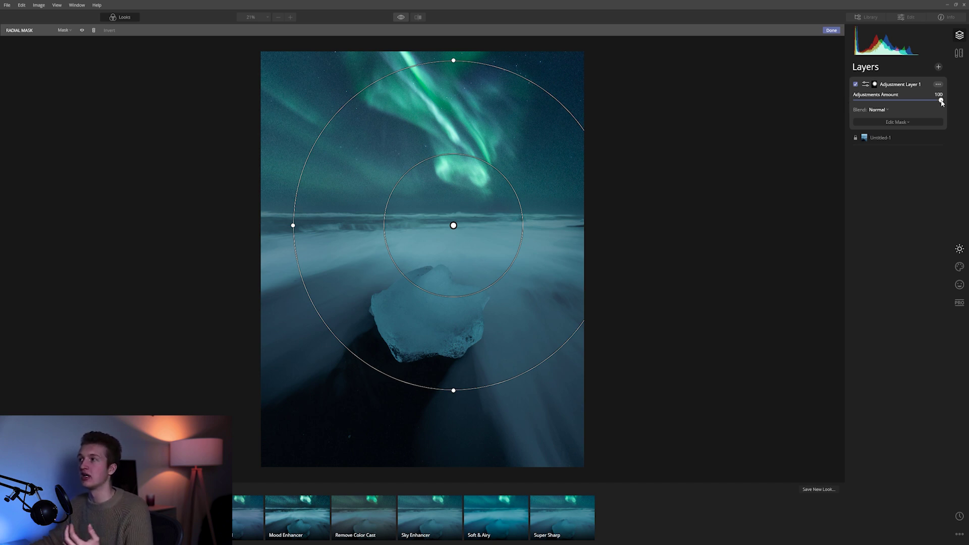
pyautogui.moveTo(941, 101)
pyautogui.mouseDown()
pyautogui.moveTo(920, 101)
pyautogui.moveTo(941, 105)
pyautogui.moveTo(930, 102)
pyautogui.mouseUp()
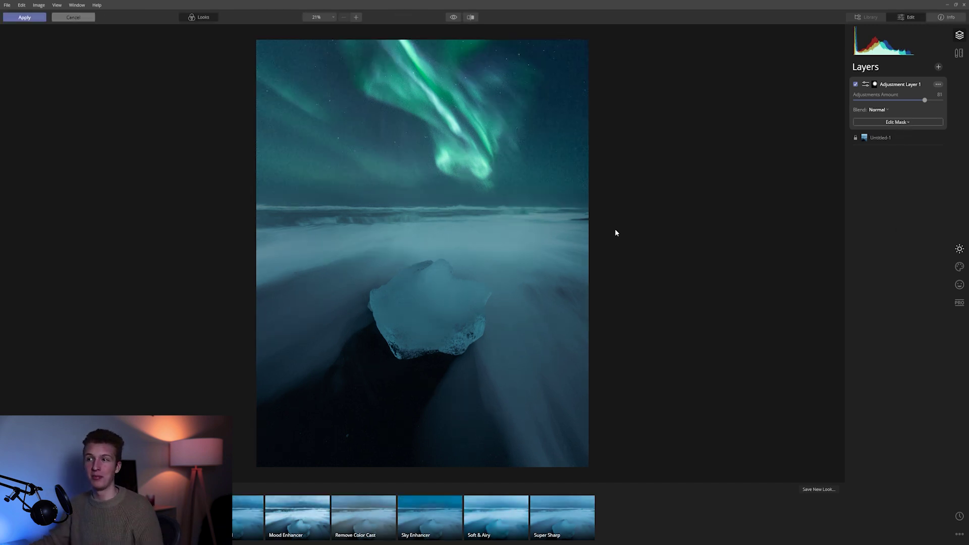
# Apply the Luminar edits and add a Brightness/Contrast layer with Brightness 13, Contrast 37
pyautogui.click(25, 17)
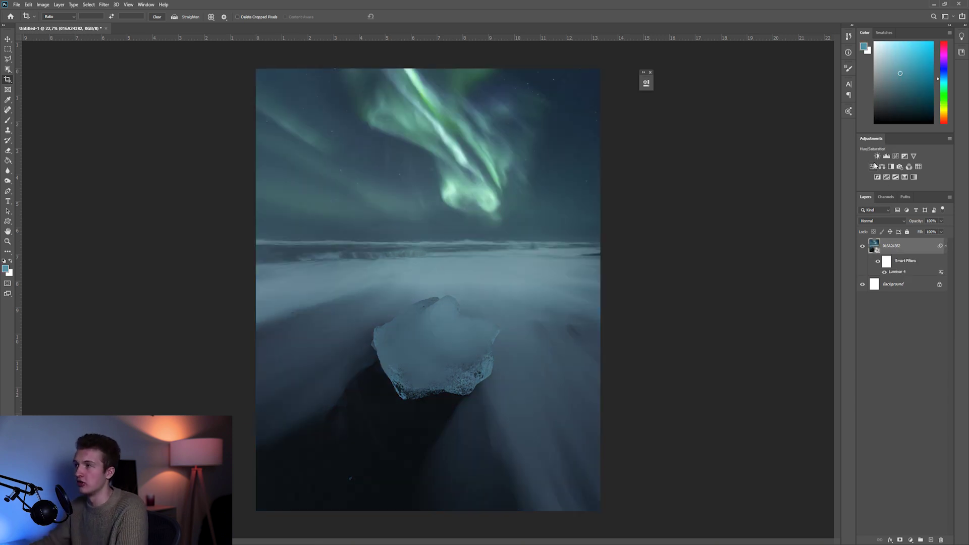
pyautogui.click(877, 155)
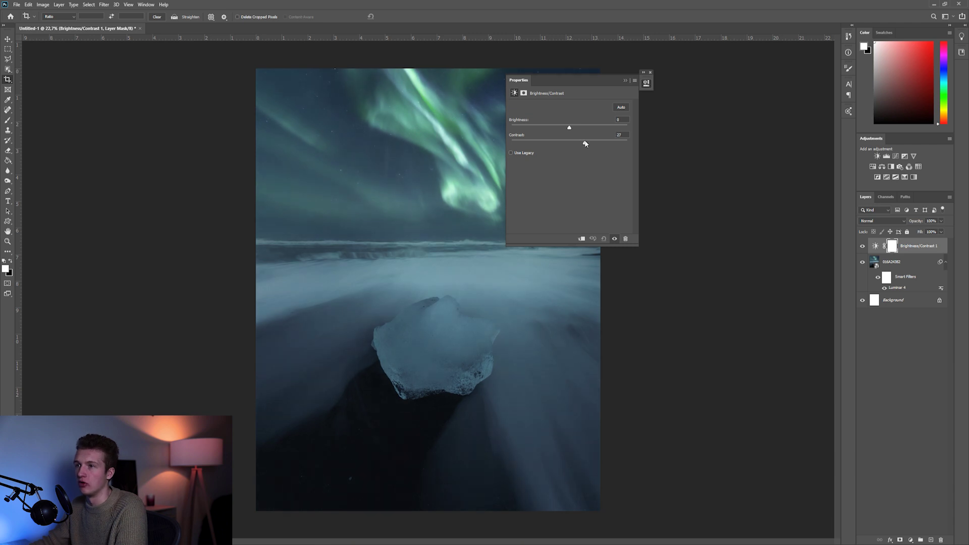
pyautogui.moveTo(569, 127); pyautogui.dragTo(575, 129)
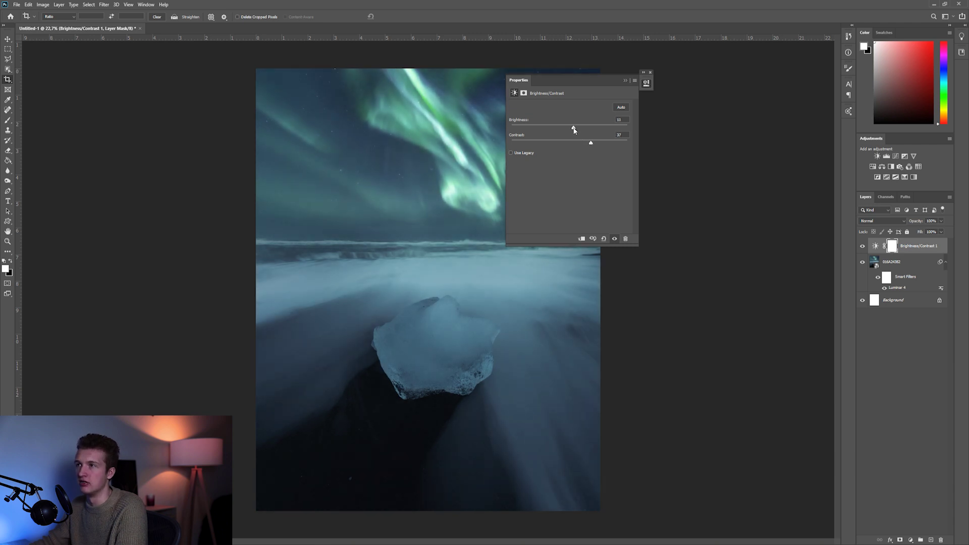
pyautogui.click(625, 81)
# Add a Curves layer darkening RGB and shifting the Blue black point, plus an empty layer
pyautogui.click(895, 156)
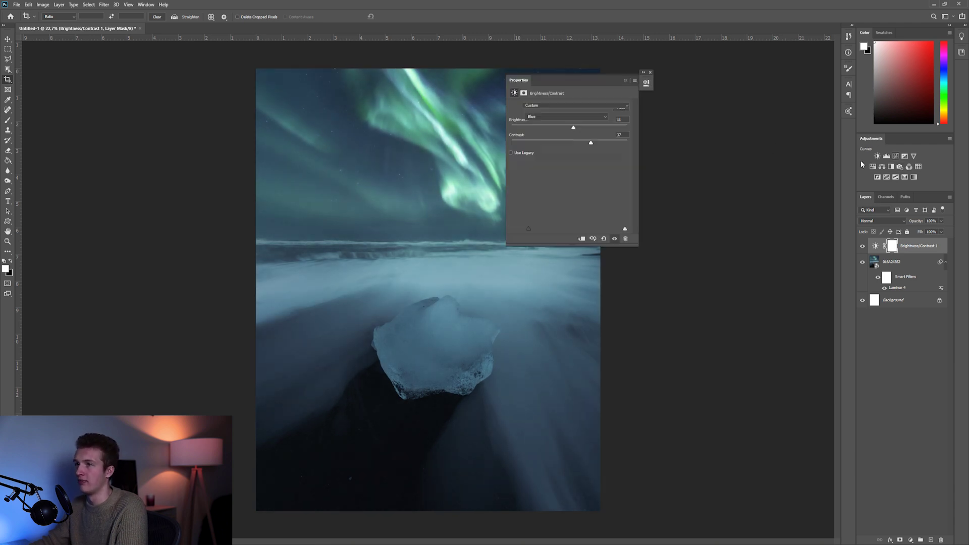
pyautogui.moveTo(570, 85); pyautogui.dragTo(721, 92)
pyautogui.moveTo(729, 182); pyautogui.dragTo(730, 189)
pyautogui.click(702, 126)
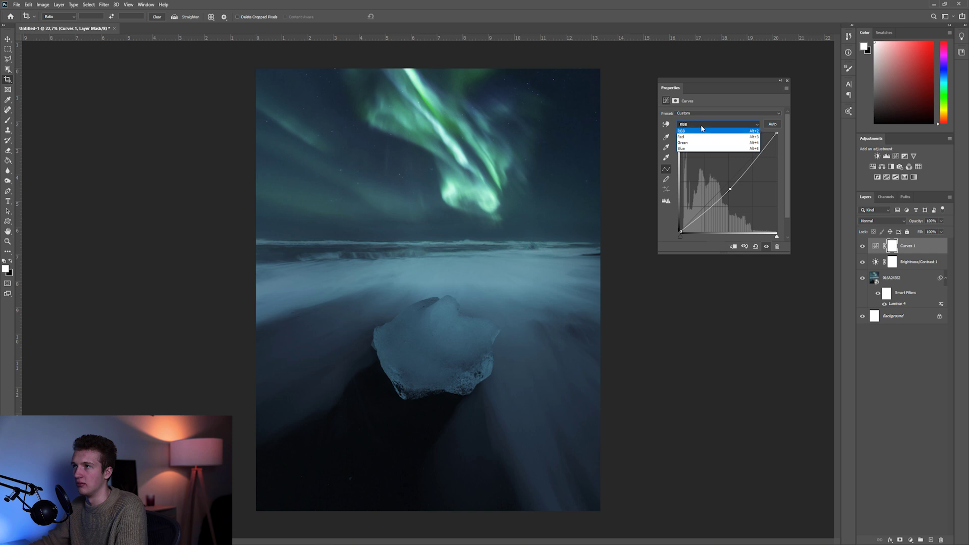
pyautogui.click(699, 149)
pyautogui.moveTo(682, 230); pyautogui.dragTo(680, 229)
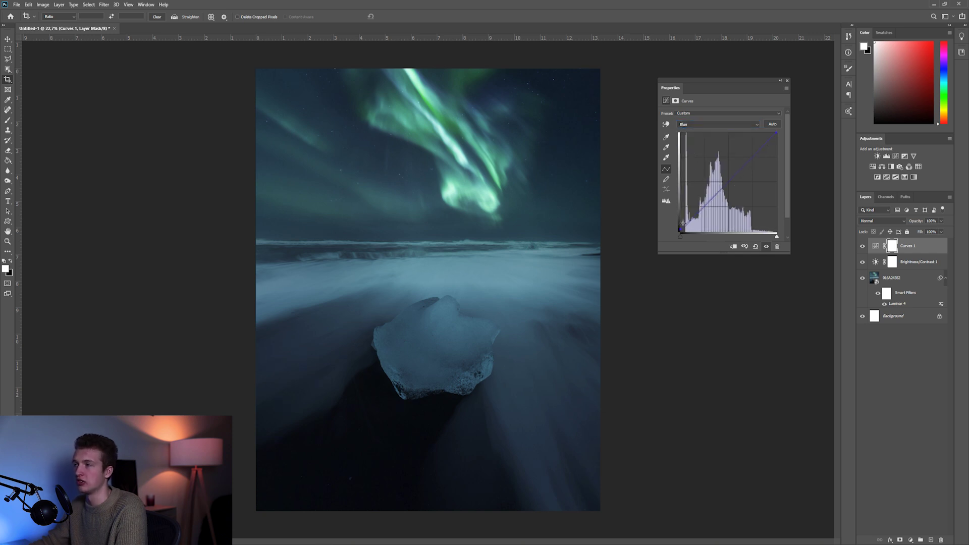
pyautogui.click(780, 80)
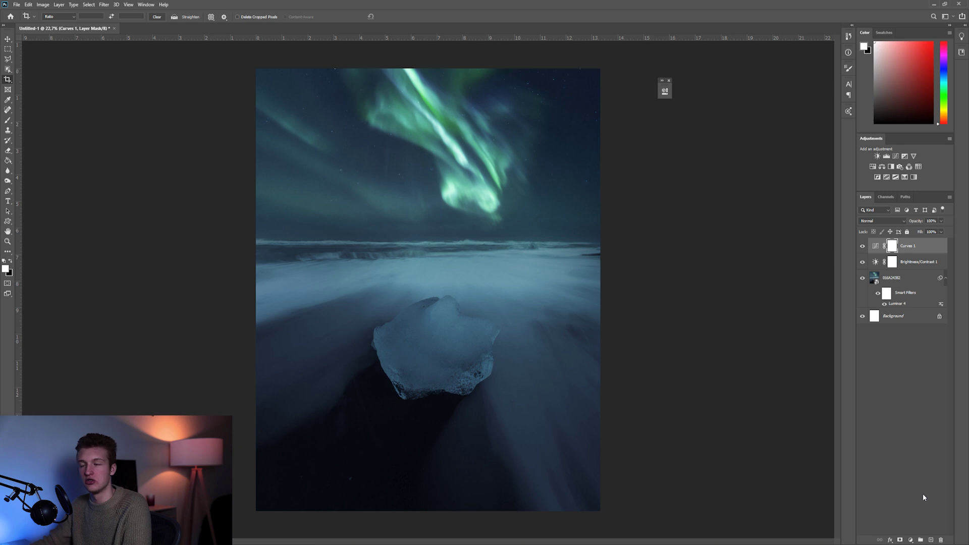
pyautogui.click(931, 539)
# Set Layer 1 to Overlay and ready a soft brush at 4% flow
pyautogui.click(879, 220)
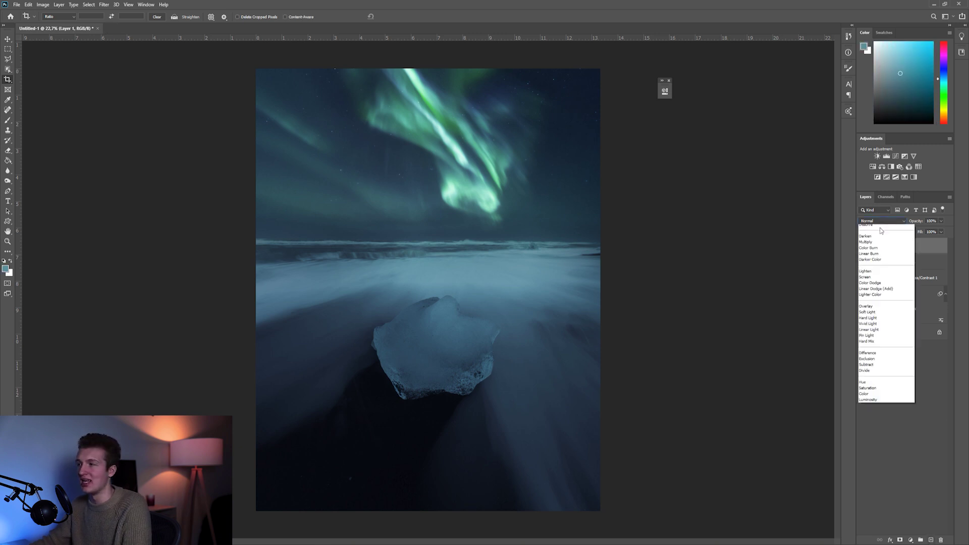
pyautogui.click(886, 316)
pyautogui.press('b')
pyautogui.click(48, 16)
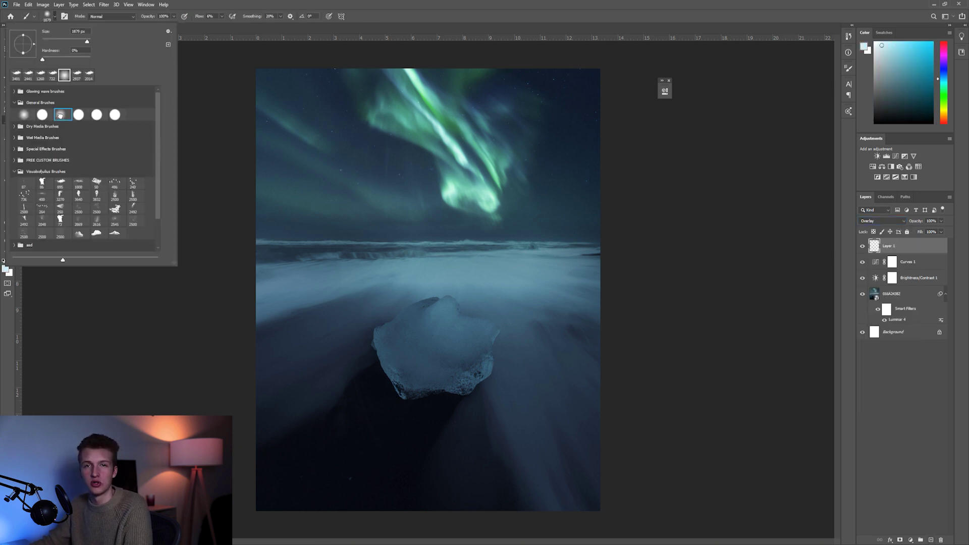
pyautogui.click(222, 16)
pyautogui.click(222, 16)
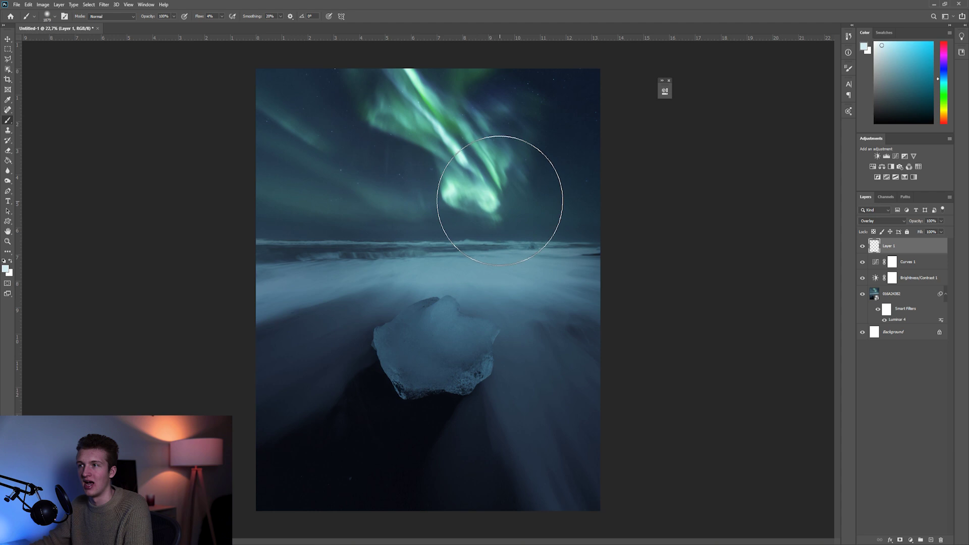
# Paint a large soft teal glow over the ice block with a roughly 1597 px brush
pyautogui.keyDown('alt'); pyautogui.rightClick(458, 156); pyautogui.keyUp('alt')
pyautogui.keyDown('alt'); pyautogui.rightClick(433, 252); pyautogui.keyUp('alt')
pyautogui.moveTo(467, 318)
pyautogui.mouseDown()
pyautogui.moveTo(461, 328)
pyautogui.moveTo(510, 323)
pyautogui.mouseUp()
pyautogui.keyDown('alt'); pyautogui.rightClick(509, 323); pyautogui.keyUp('alt')
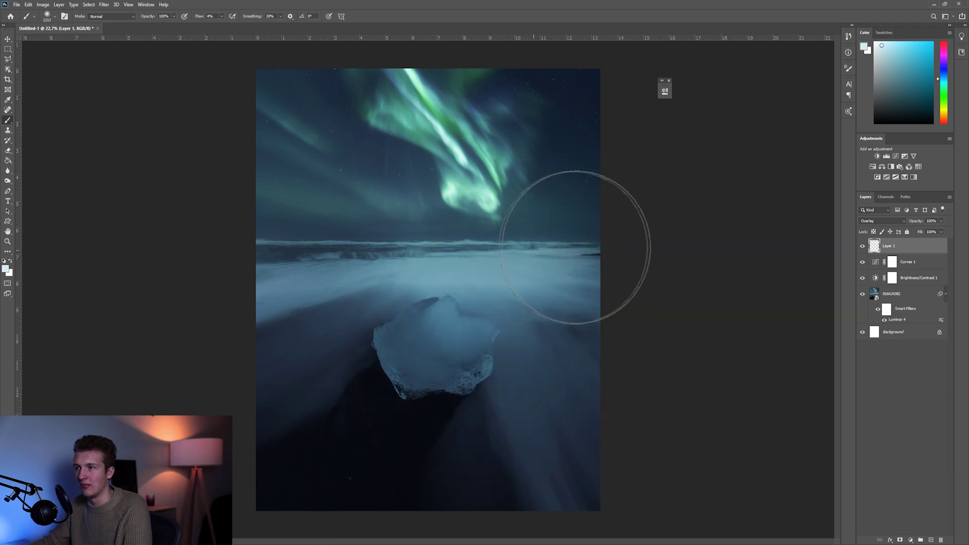
pyautogui.click(861, 246)
pyautogui.click(861, 246)
pyautogui.click(861, 246)
pyautogui.click(861, 245)
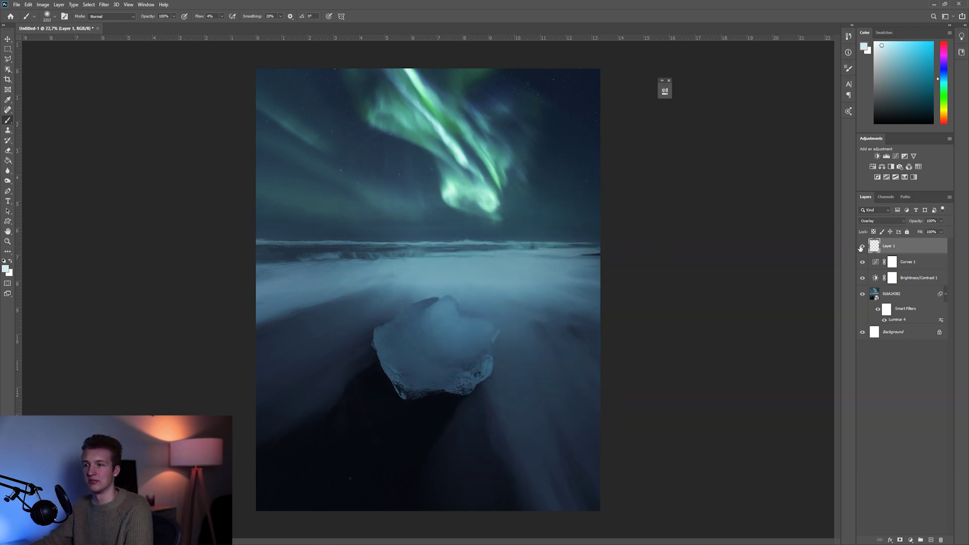
# Lower Layer 1 opacity to 64% and add a new empty Layer 2
pyautogui.click(942, 222)
pyautogui.moveTo(942, 230); pyautogui.dragTo(930, 231)
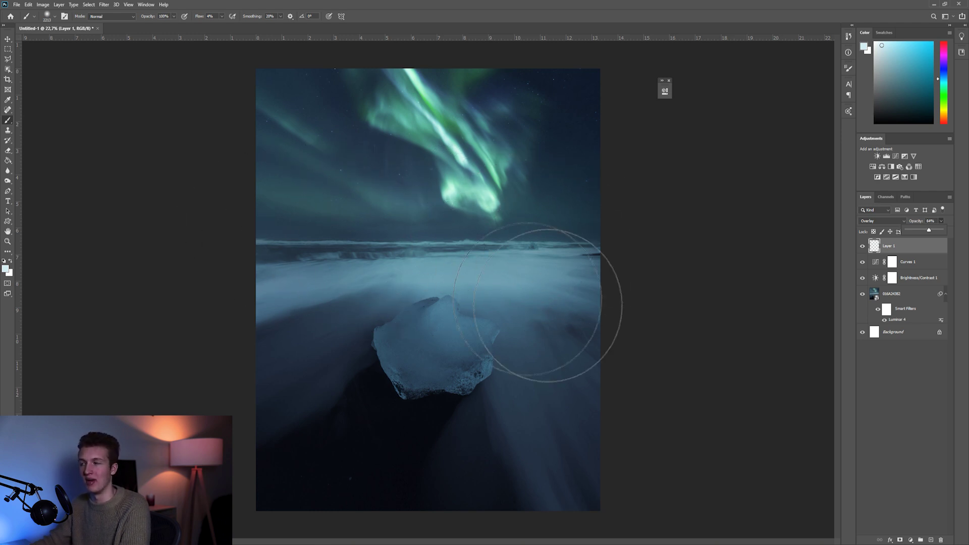
pyautogui.click(931, 539)
pyautogui.click(931, 539)
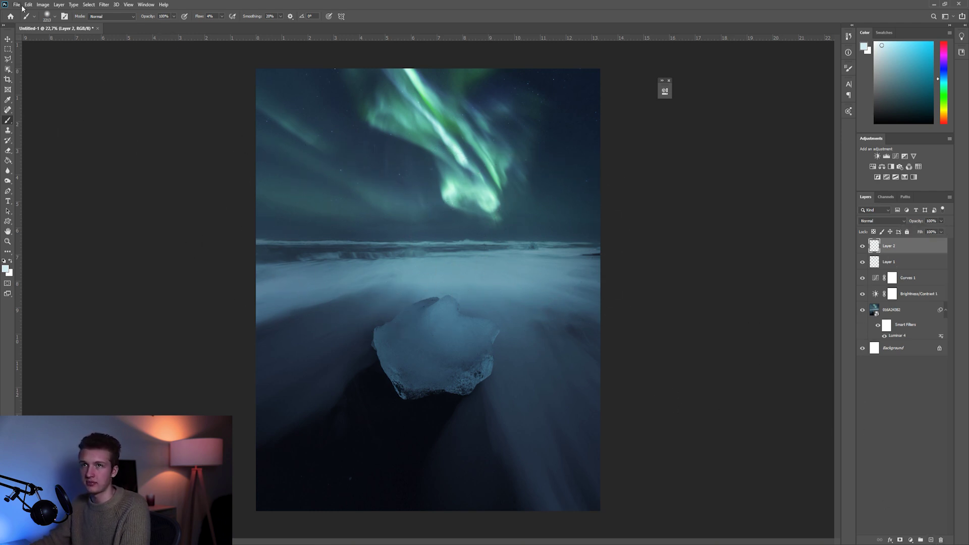
# Stamp clouds with the 3401 cloud brush along the horizon in sampled blue-grey tones, resizing it up to about 3559 px
pyautogui.click(47, 15)
pyautogui.click(28, 74)
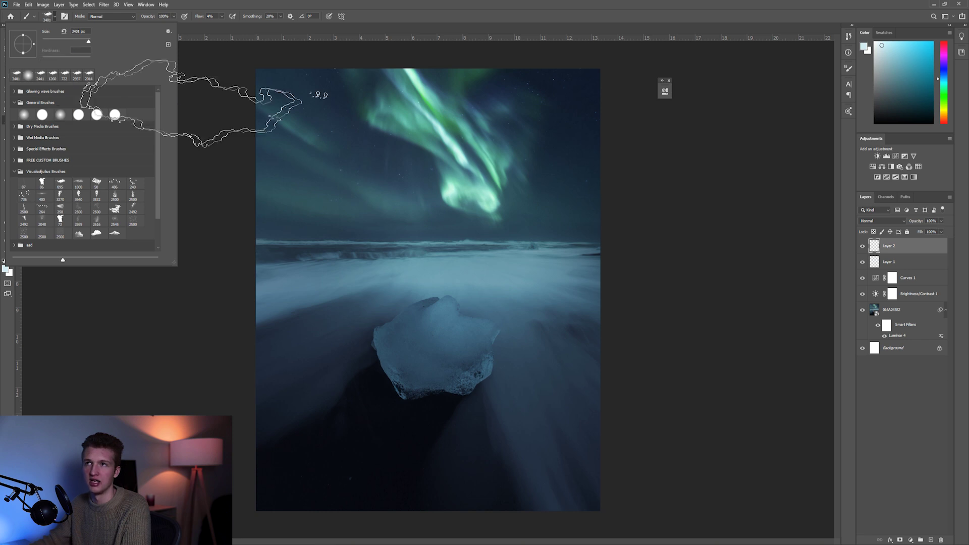
pyautogui.keyDown('alt'); pyautogui.click(490, 240); pyautogui.keyUp('alt')
pyautogui.moveTo(509, 238)
pyautogui.mouseDown()
pyautogui.moveTo(407, 238)
pyautogui.moveTo(520, 237)
pyautogui.mouseUp()
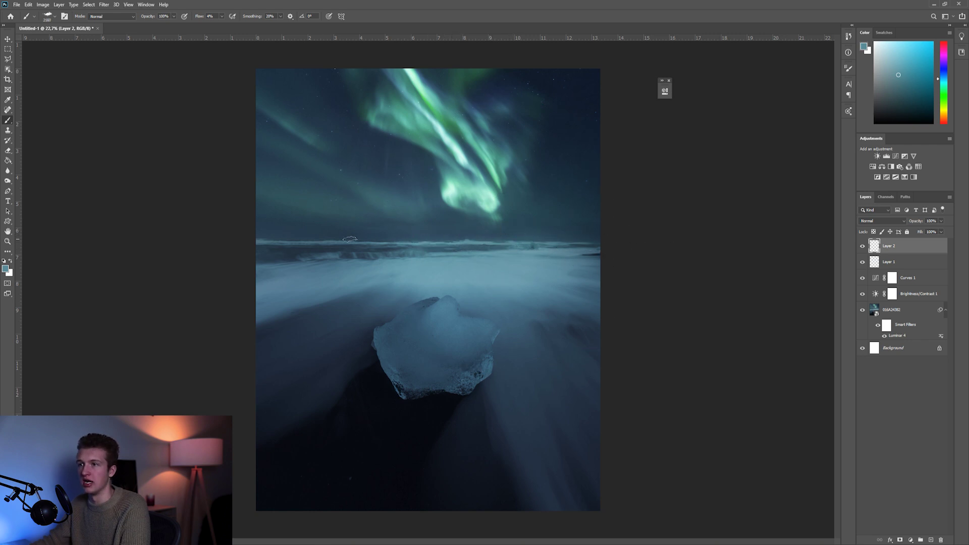
pyautogui.moveTo(320, 238); pyautogui.dragTo(352, 232)
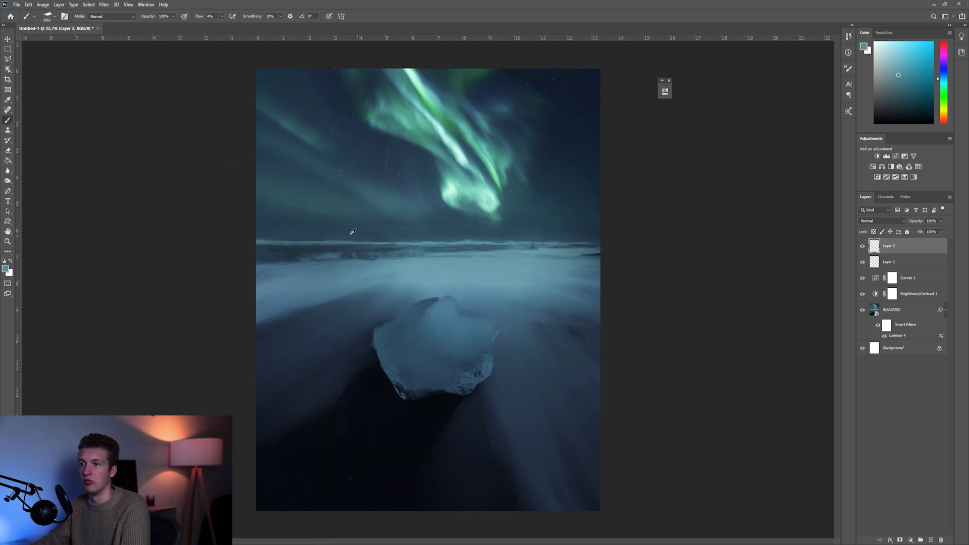
pyautogui.keyDown('alt'); pyautogui.click(304, 238); pyautogui.keyUp('alt')
pyautogui.moveTo(496, 249); pyautogui.dragTo(495, 260)
pyautogui.keyDown('alt'); pyautogui.click(555, 257); pyautogui.keyUp('alt')
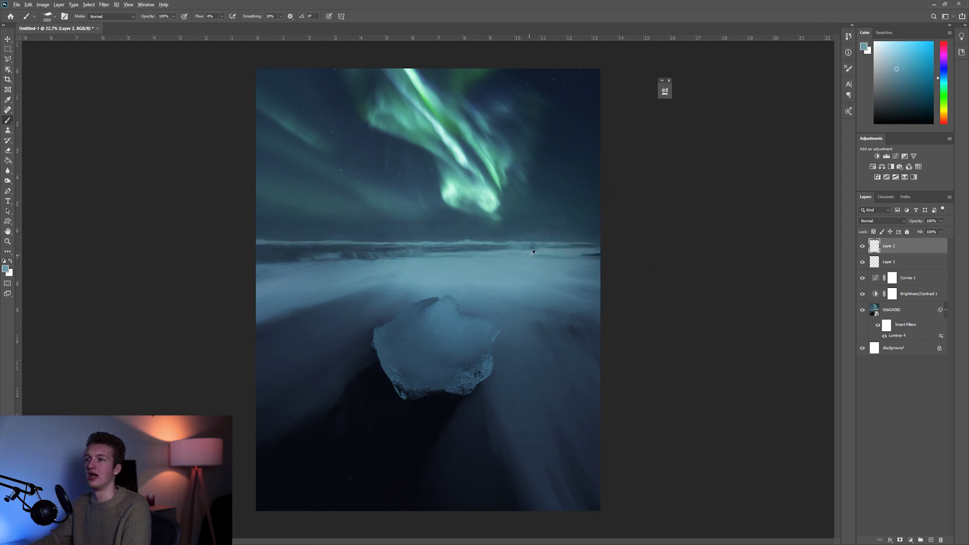
pyautogui.scroll(-1, 597, 275)
# Toggle Layer 2 off and on to compare, then lower its opacity to about 60%
pyautogui.click(863, 246)
pyautogui.click(862, 246)
pyautogui.click(863, 246)
pyautogui.click(862, 246)
pyautogui.click(941, 221)
pyautogui.moveTo(942, 230); pyautogui.dragTo(927, 231)
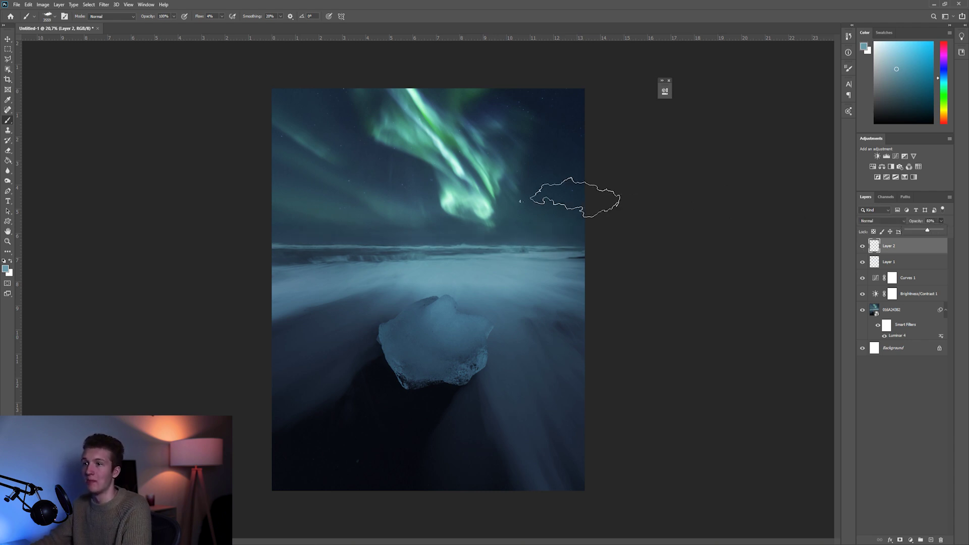